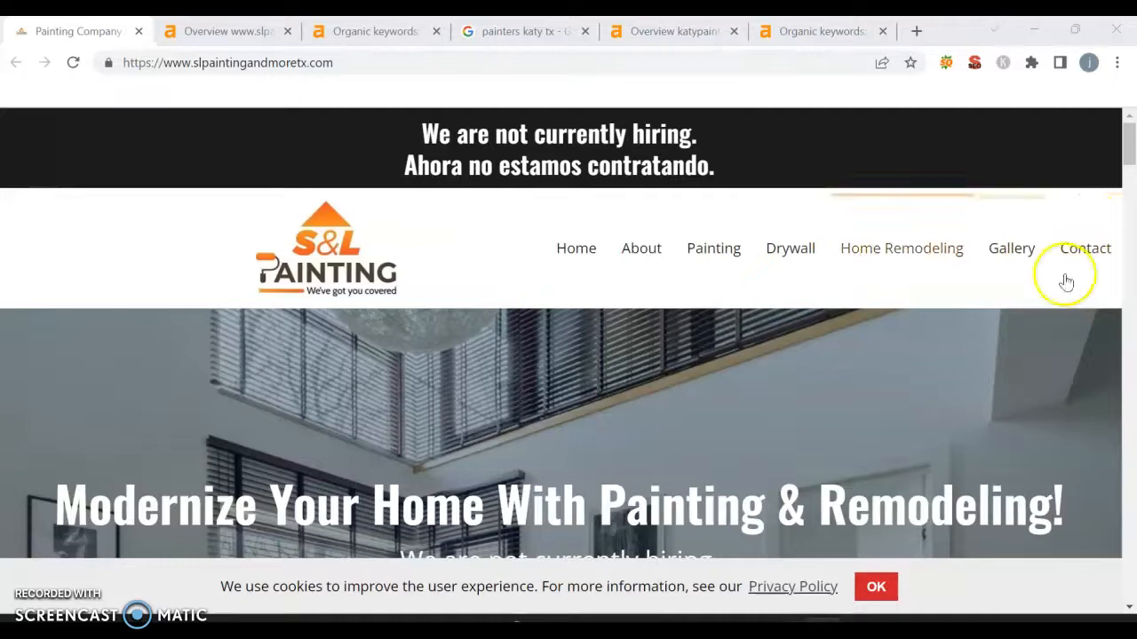
- Review the S&L Painting homepage from its header and phone number through the Katy, TX introduction, service cards, and painting and remodeling sections
{"action": "scroll", "coordinate": [740, 355], "scroll_direction": "down", "scroll_amount": 2}
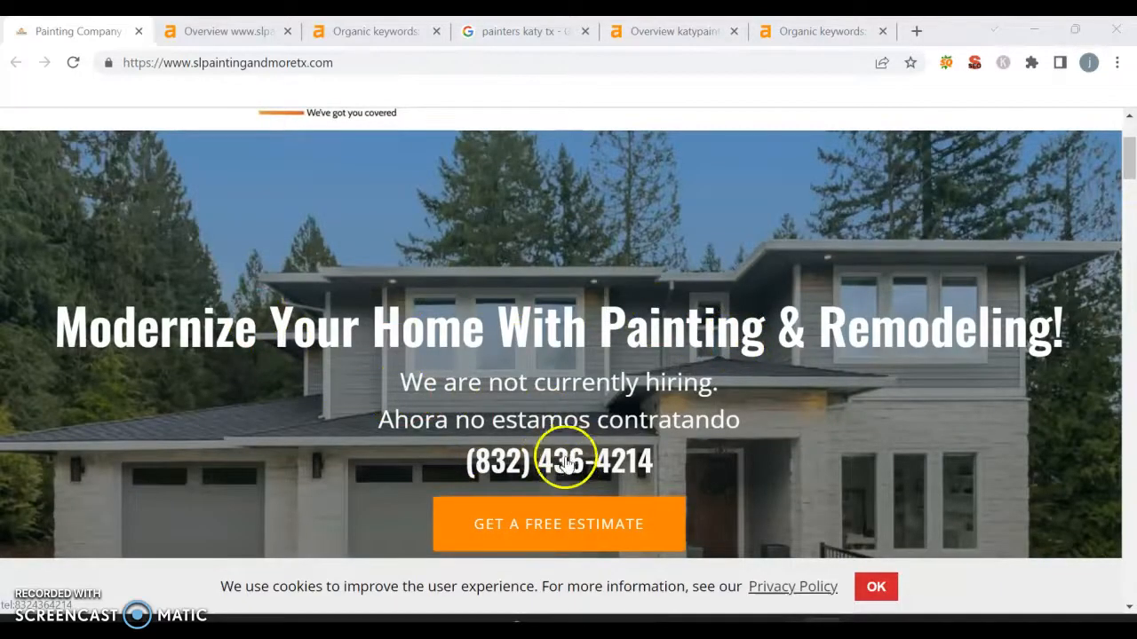
{"action": "scroll", "coordinate": [533, 405], "scroll_direction": "down", "scroll_amount": 1}
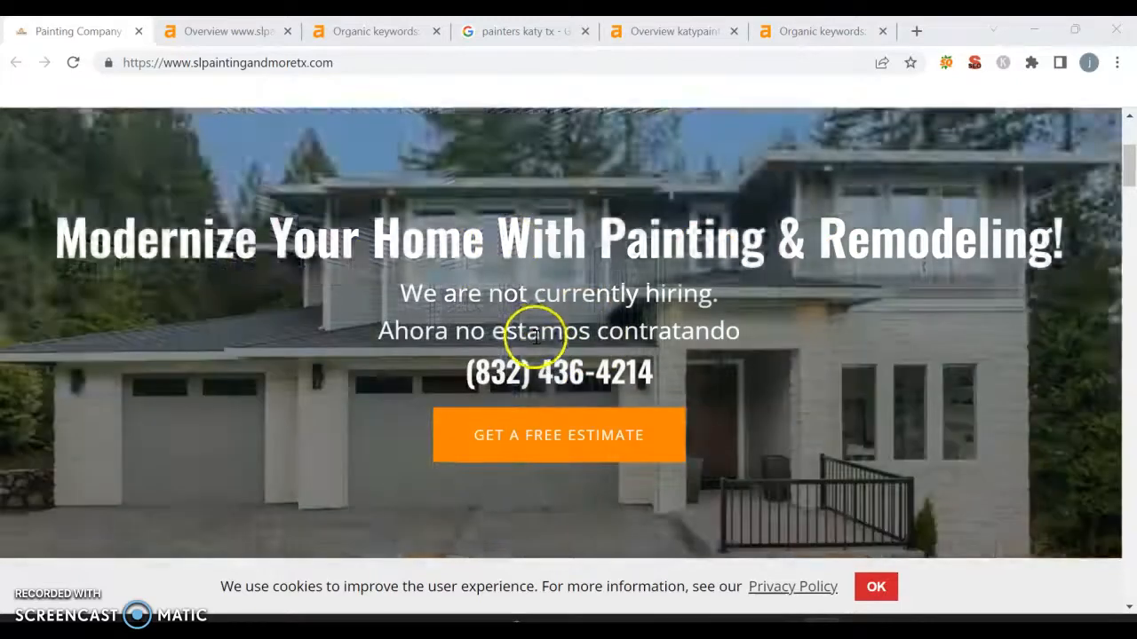
{"action": "scroll", "coordinate": [536, 335], "scroll_direction": "down", "scroll_amount": 3}
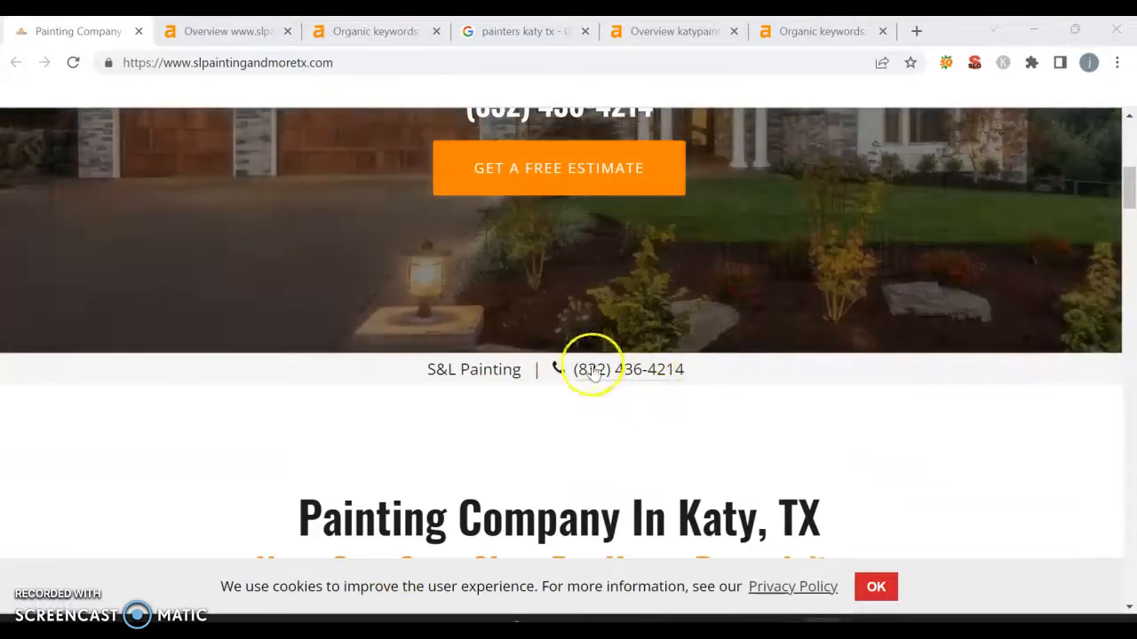
{"action": "scroll", "coordinate": [799, 373], "scroll_direction": "down", "scroll_amount": 2}
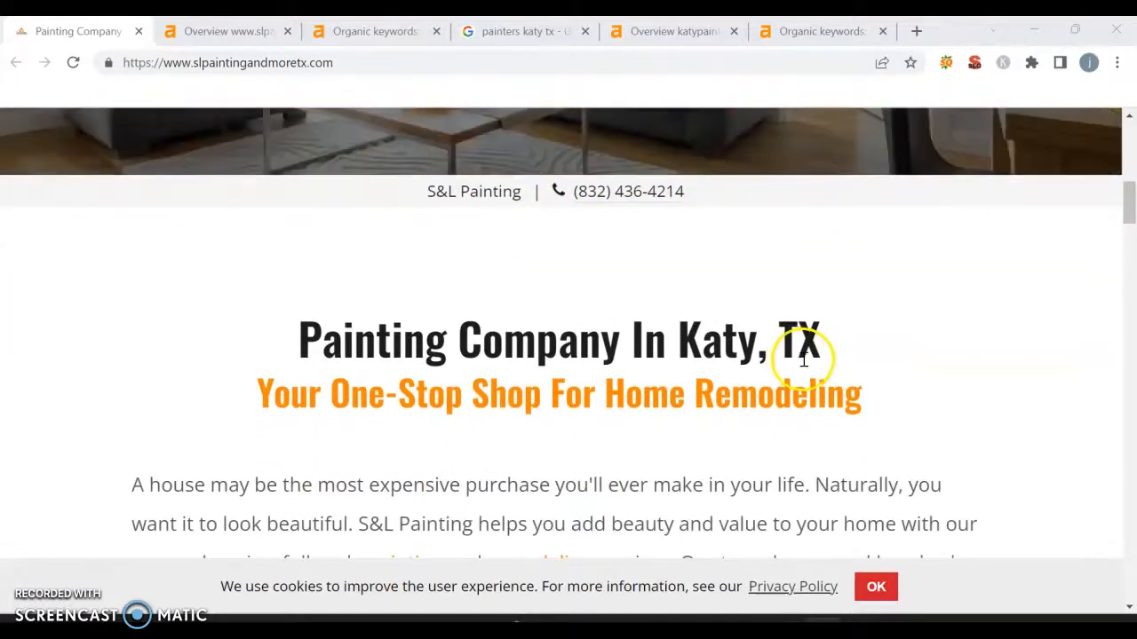
{"action": "scroll", "coordinate": [799, 351], "scroll_direction": "down", "scroll_amount": 1}
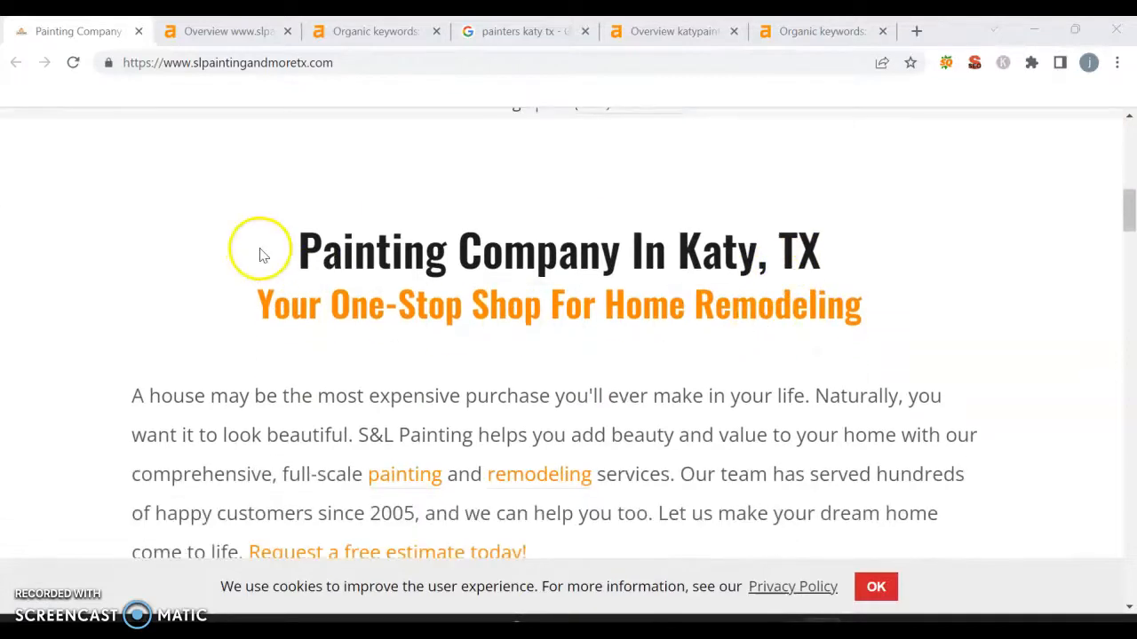
{"action": "scroll", "coordinate": [382, 365], "scroll_direction": "down", "scroll_amount": 2}
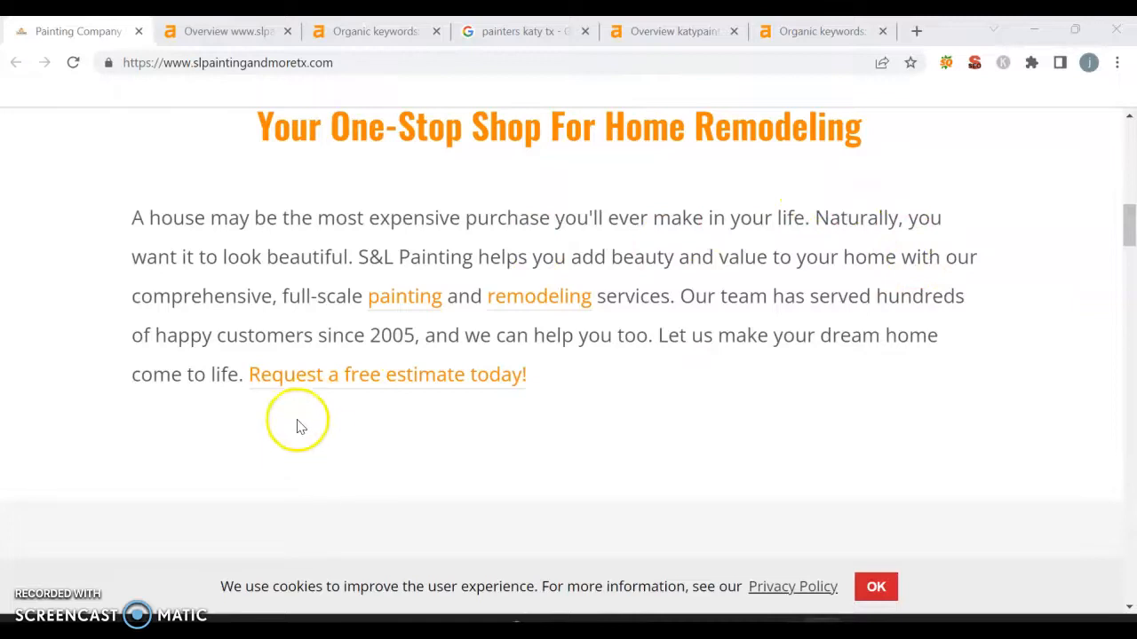
{"action": "scroll", "coordinate": [473, 379], "scroll_direction": "down", "scroll_amount": 4}
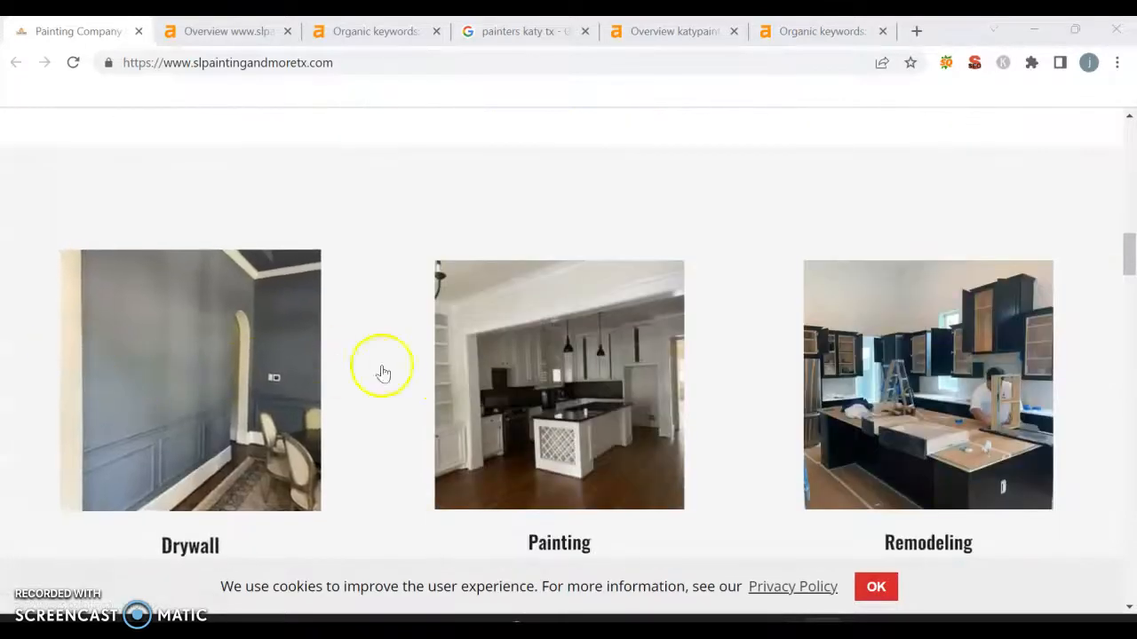
{"action": "scroll", "coordinate": [764, 364], "scroll_direction": "down", "scroll_amount": 2}
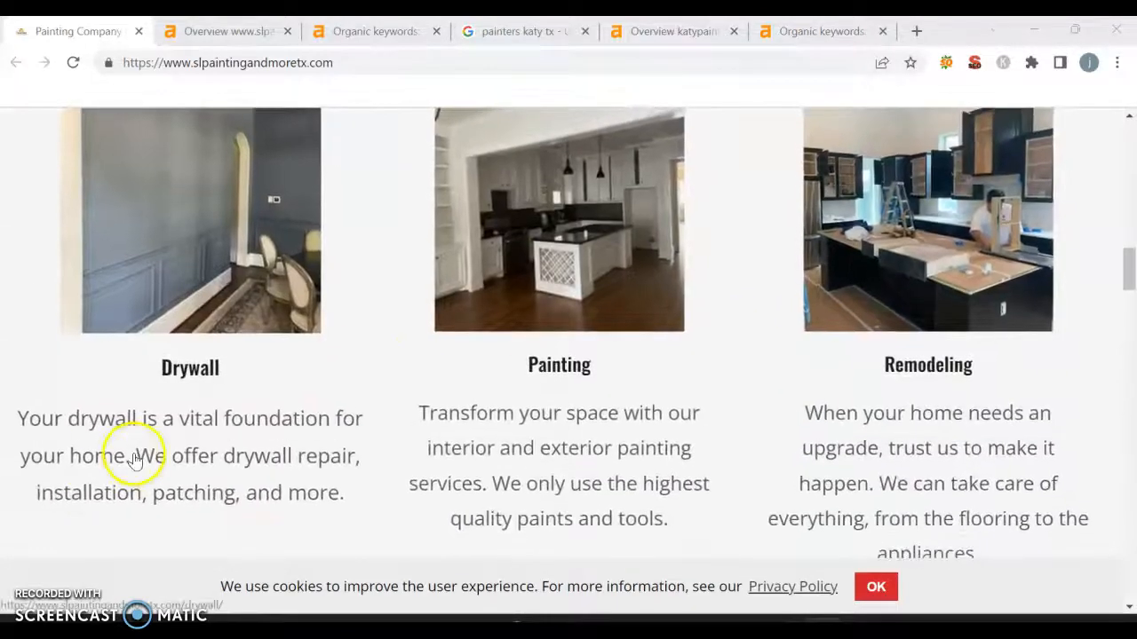
{"action": "scroll", "coordinate": [240, 353], "scroll_direction": "down", "scroll_amount": 2}
{"action": "scroll", "coordinate": [754, 381], "scroll_direction": "down", "scroll_amount": 4}
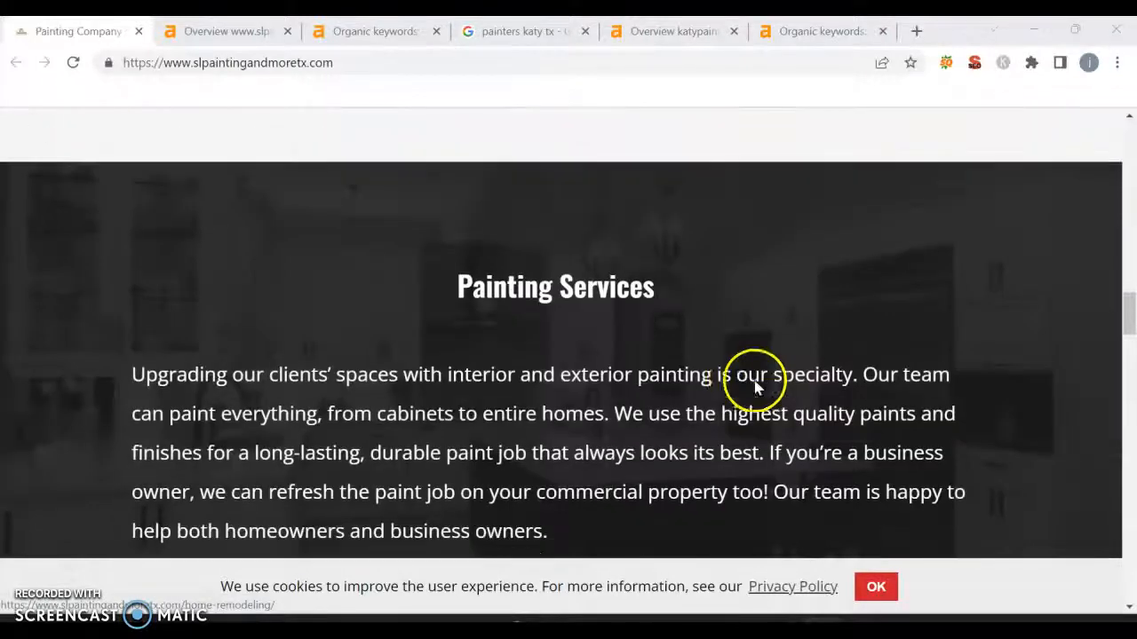
{"action": "scroll", "coordinate": [926, 459], "scroll_direction": "down", "scroll_amount": 7}
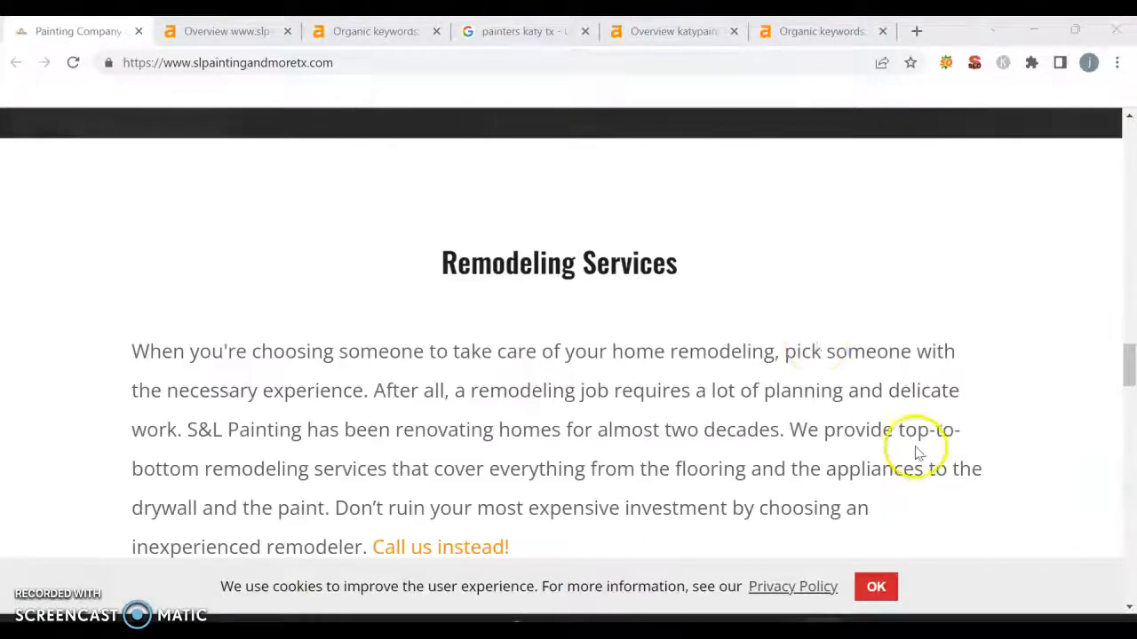
{"action": "scroll", "coordinate": [546, 497], "scroll_direction": "down", "scroll_amount": 9}
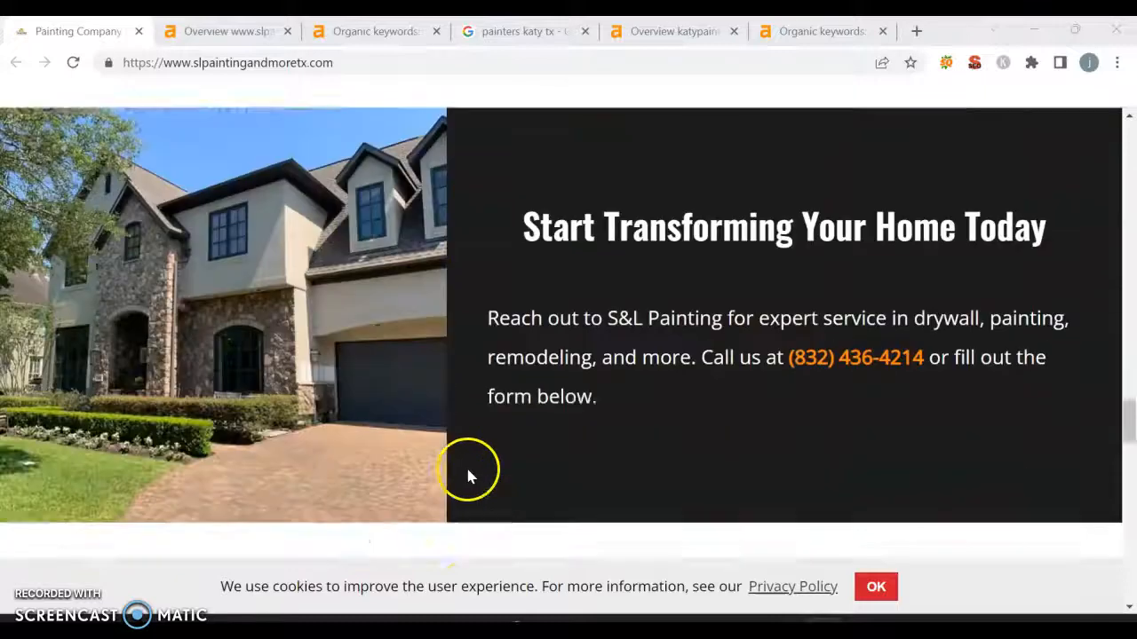
- Examine the homepage's free-estimate form fields and the embedded service-area map with its Google reviews
{"action": "scroll", "coordinate": [409, 436], "scroll_direction": "down", "scroll_amount": 4}
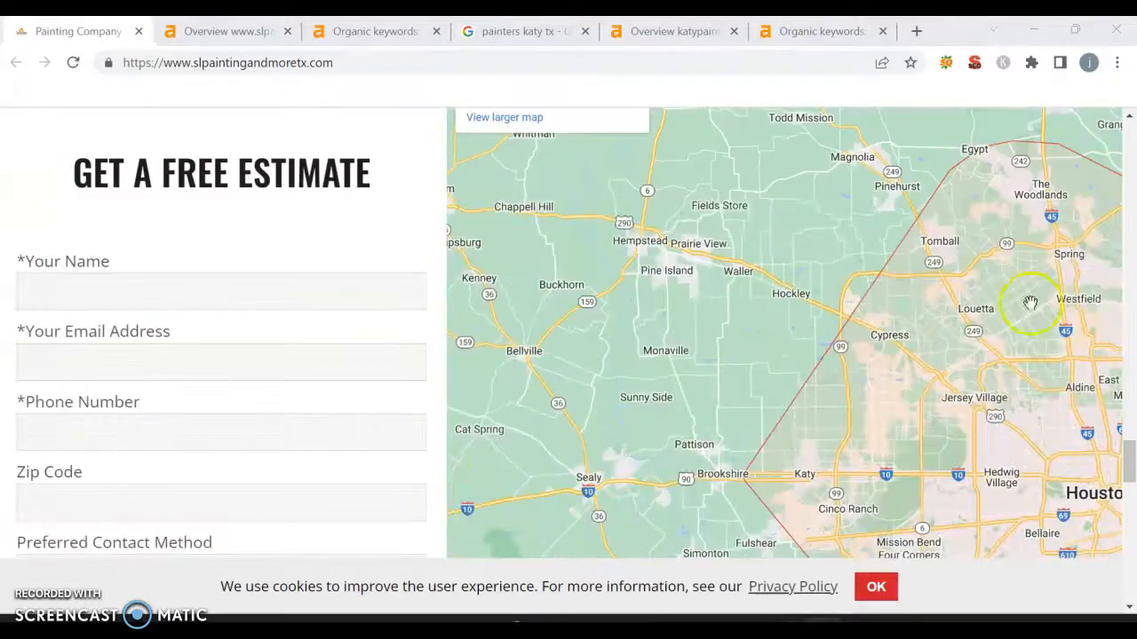
{"action": "scroll", "coordinate": [777, 396], "scroll_direction": "up", "scroll_amount": 2}
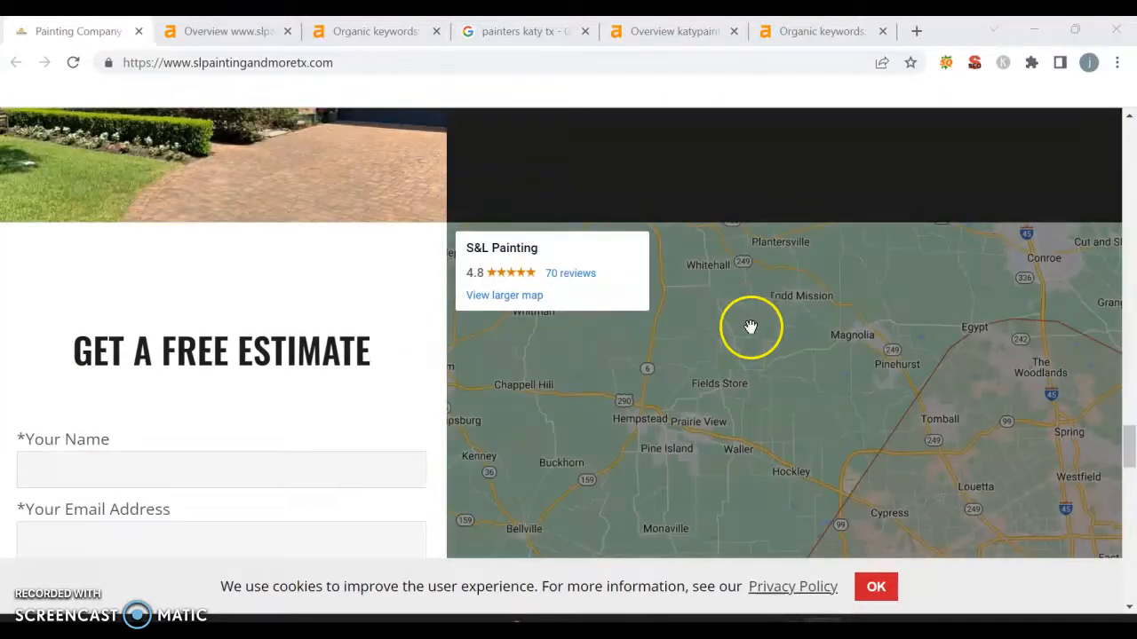
{"action": "scroll", "coordinate": [898, 425], "scroll_direction": "down", "scroll_amount": 2}
{"action": "scroll", "coordinate": [898, 424], "scroll_direction": "down", "scroll_amount": 3}
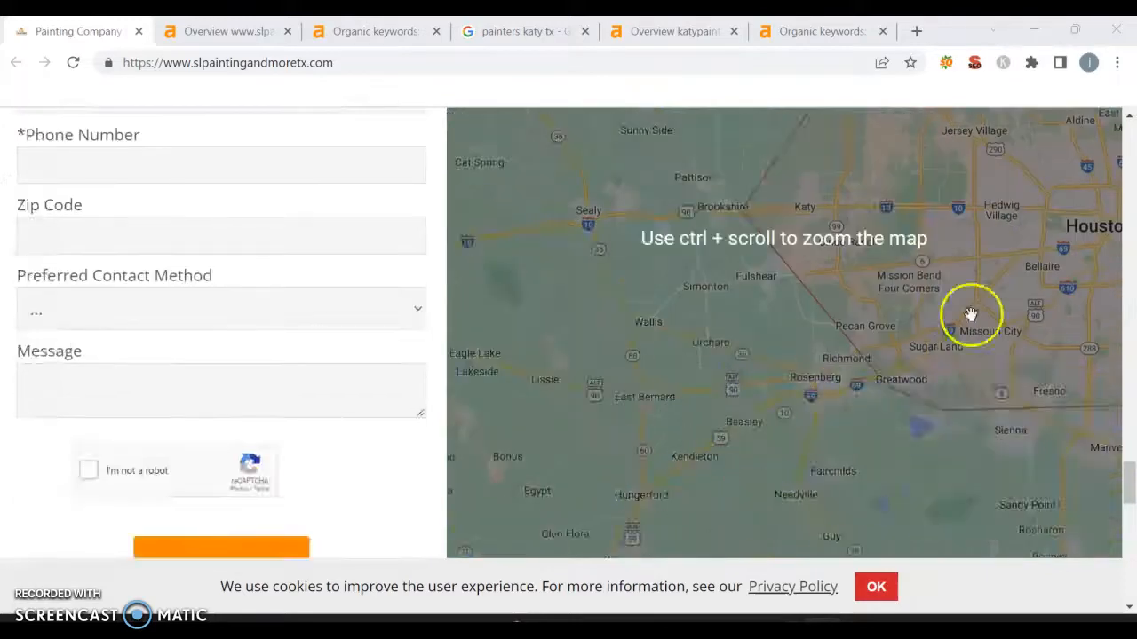
{"action": "scroll", "coordinate": [178, 248], "scroll_direction": "up", "scroll_amount": 2}
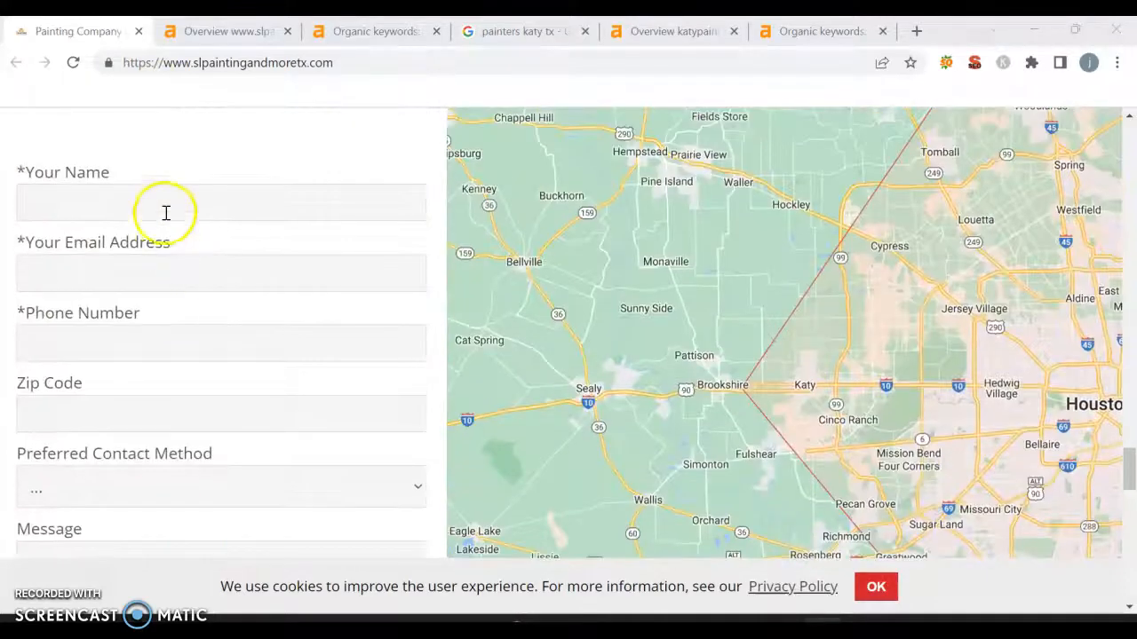
{"action": "scroll", "coordinate": [196, 454], "scroll_direction": "down", "scroll_amount": 2}
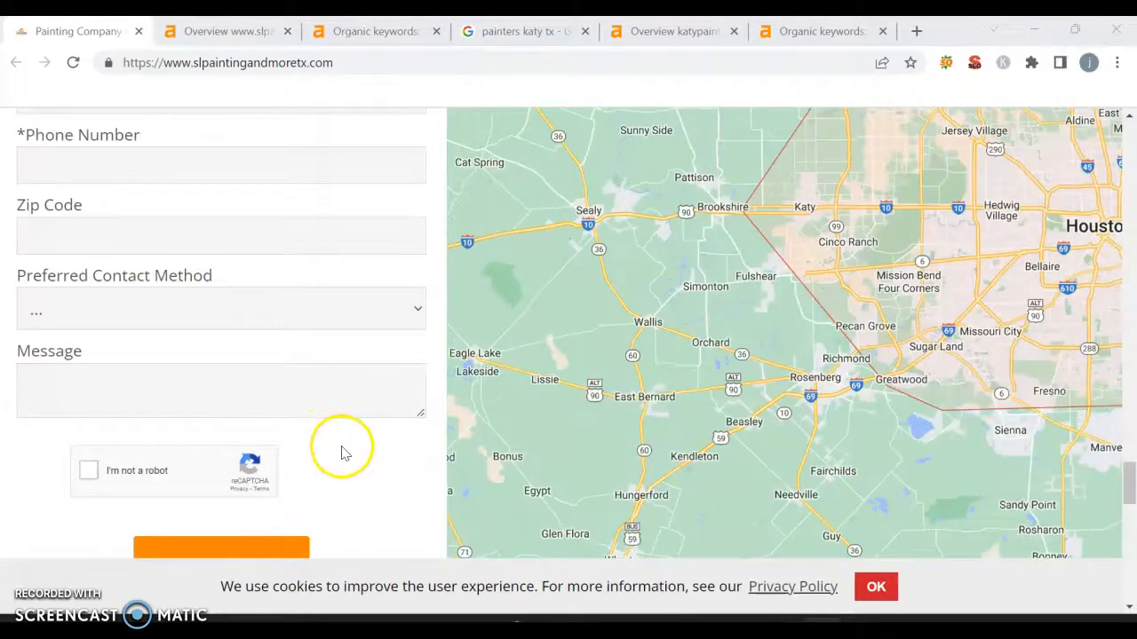
{"action": "scroll", "coordinate": [342, 452], "scroll_direction": "down", "scroll_amount": 1}
{"action": "scroll", "coordinate": [397, 523], "scroll_direction": "down", "scroll_amount": 3}
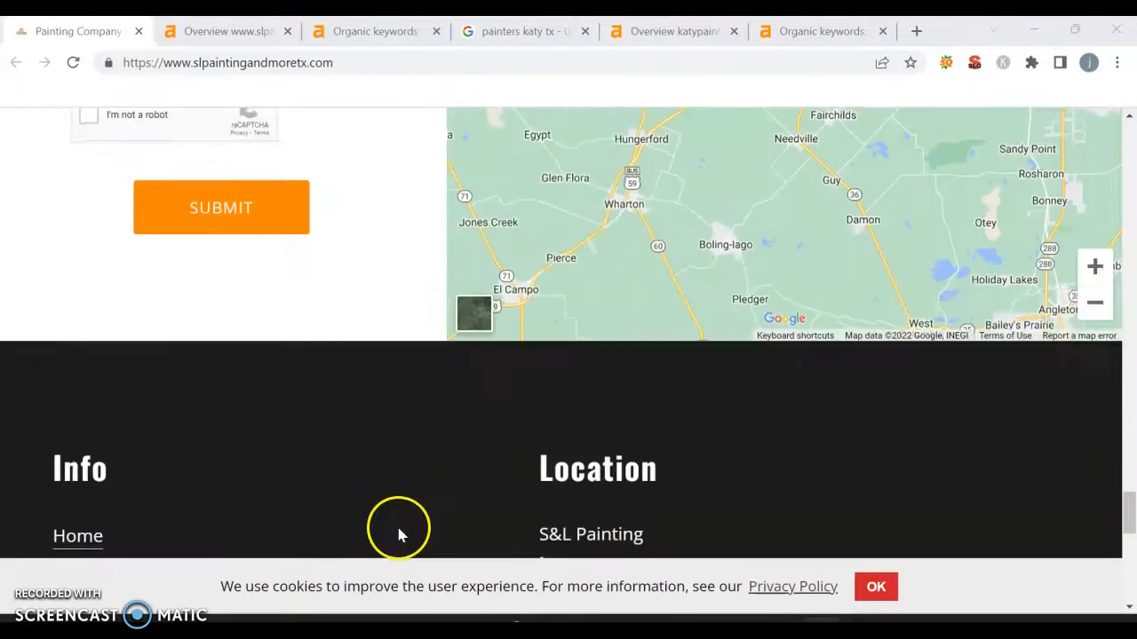
- Check the homepage footer's page links, location, business hours and social profiles, and return to the page header
{"action": "scroll", "coordinate": [374, 452], "scroll_direction": "down", "scroll_amount": 2}
{"action": "scroll", "coordinate": [374, 451], "scroll_direction": "down", "scroll_amount": 4}
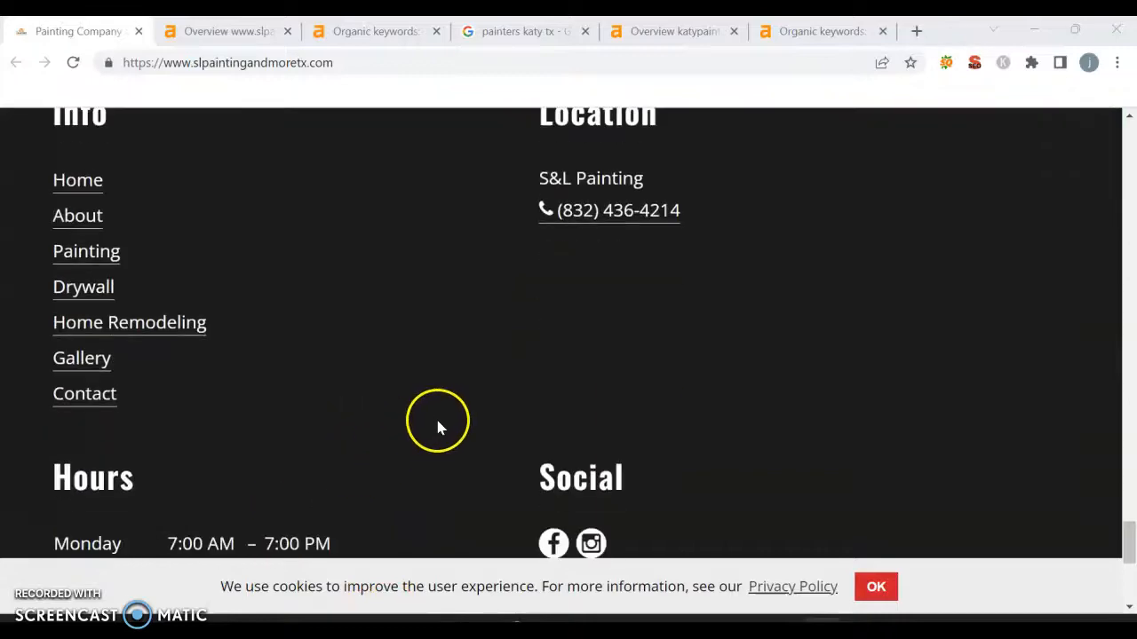
{"action": "scroll", "coordinate": [478, 460], "scroll_direction": "down", "scroll_amount": 3}
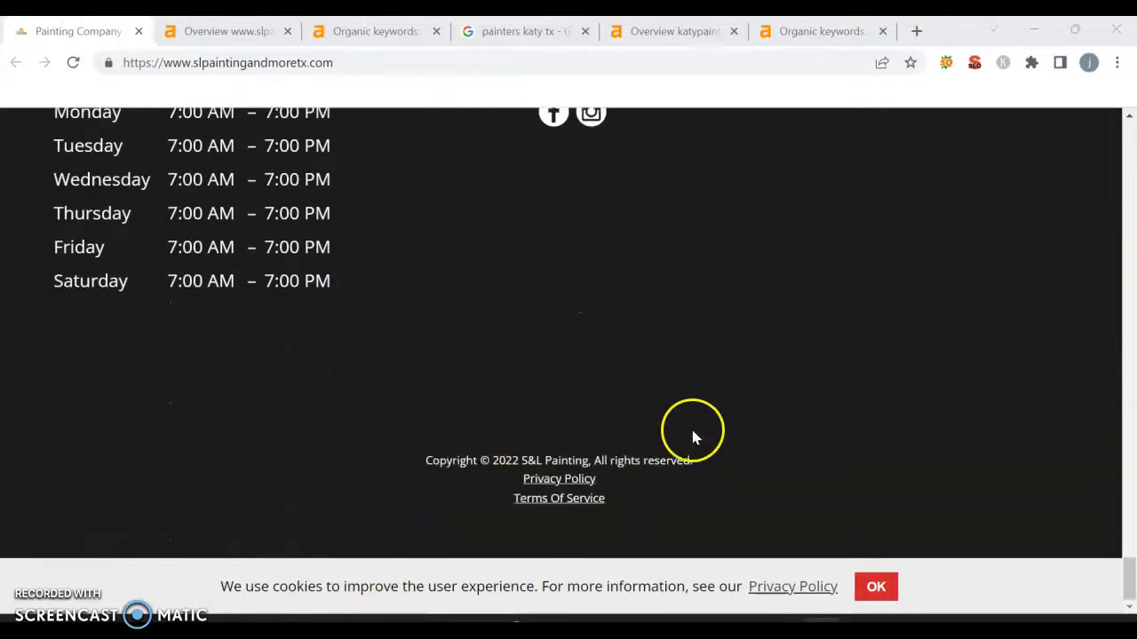
{"action": "scroll", "coordinate": [720, 377], "scroll_direction": "up", "scroll_amount": 15}
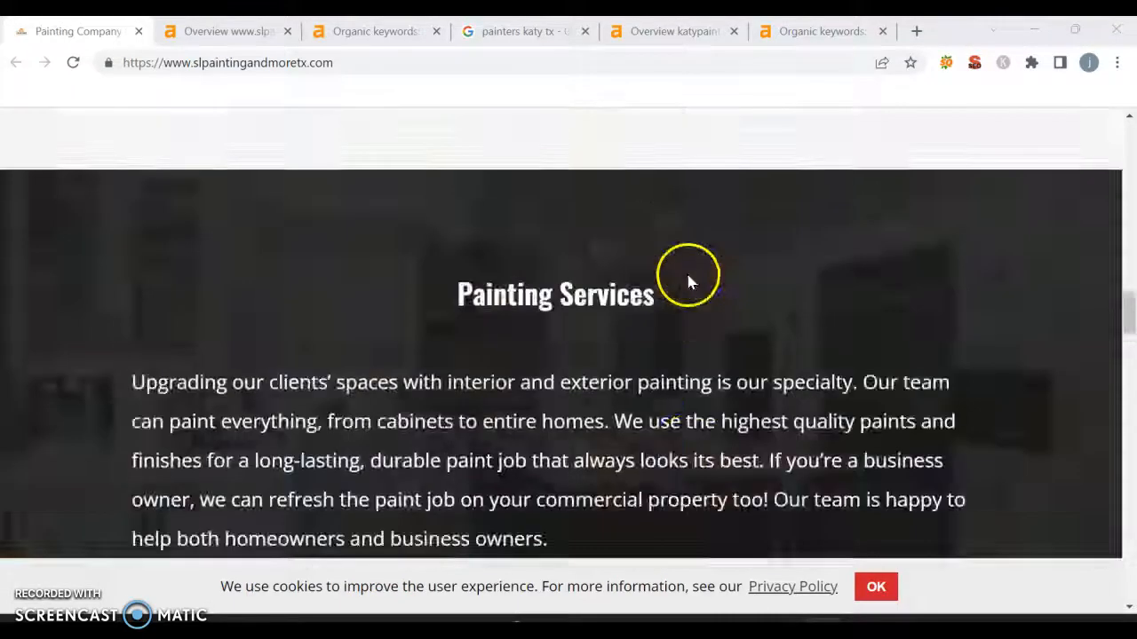
{"action": "scroll", "coordinate": [687, 280], "scroll_direction": "up", "scroll_amount": 10}
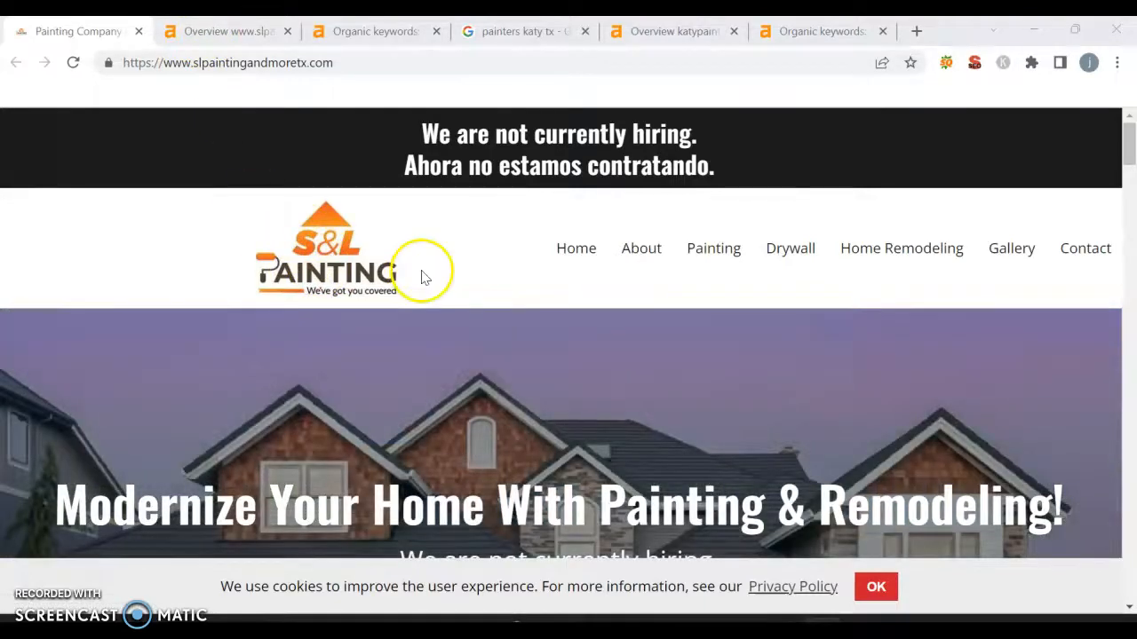
- Skim the whole homepage once more from header to footer to judge the amount of content
{"action": "scroll", "coordinate": [423, 277], "scroll_direction": "down", "scroll_amount": 8}
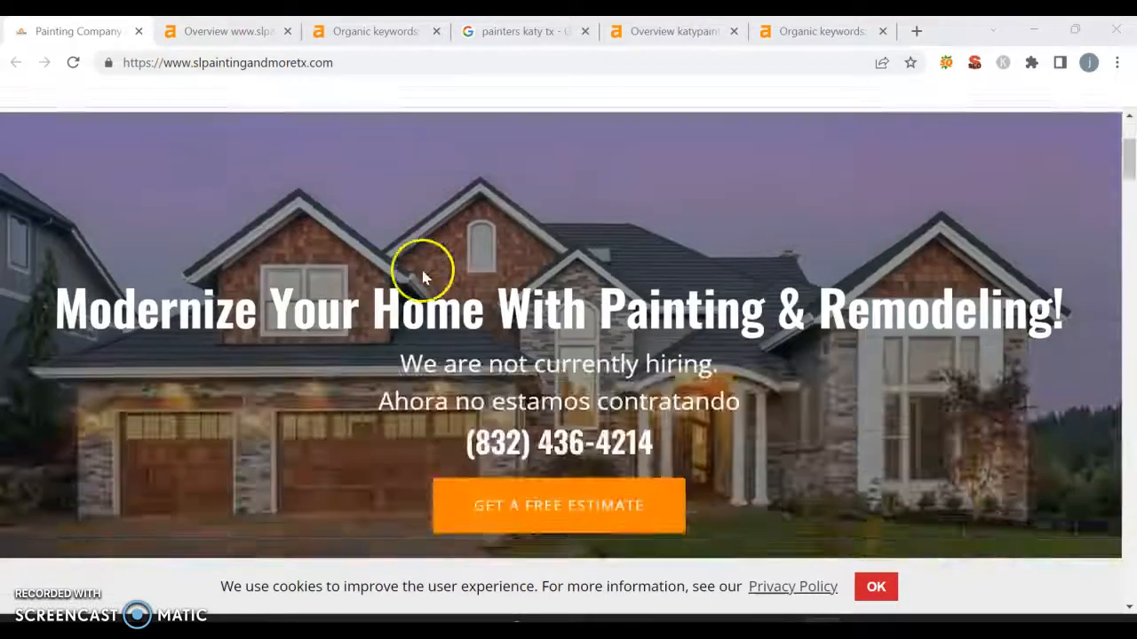
{"action": "scroll", "coordinate": [423, 277], "scroll_direction": "down", "scroll_amount": 8}
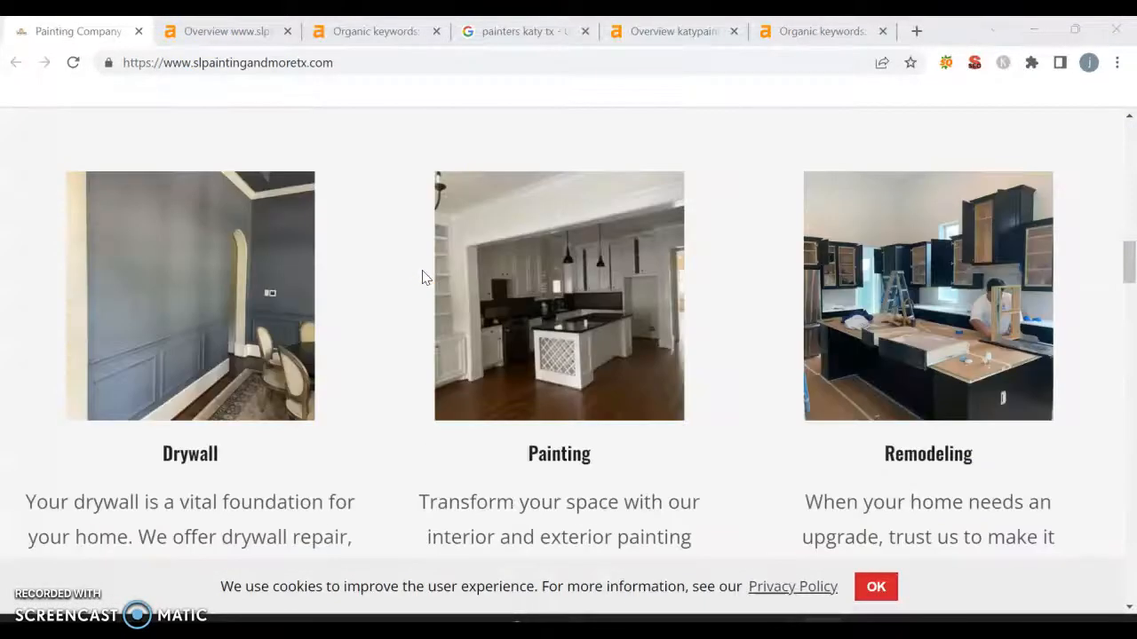
{"action": "scroll", "coordinate": [423, 277], "scroll_direction": "down", "scroll_amount": 15}
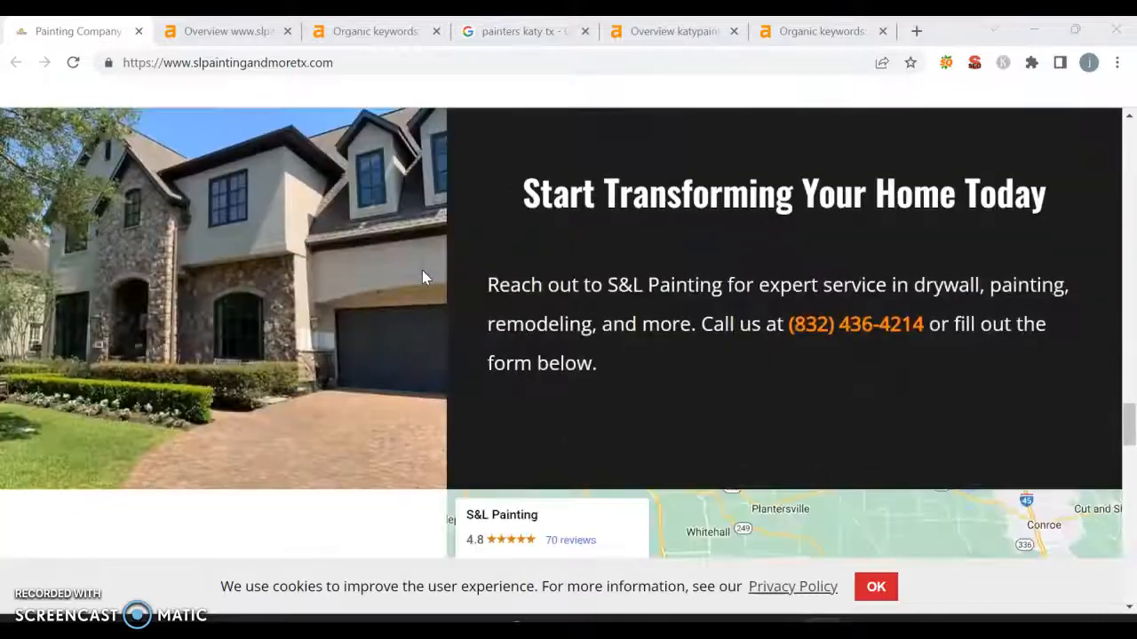
{"action": "scroll", "coordinate": [423, 277], "scroll_direction": "down", "scroll_amount": 10}
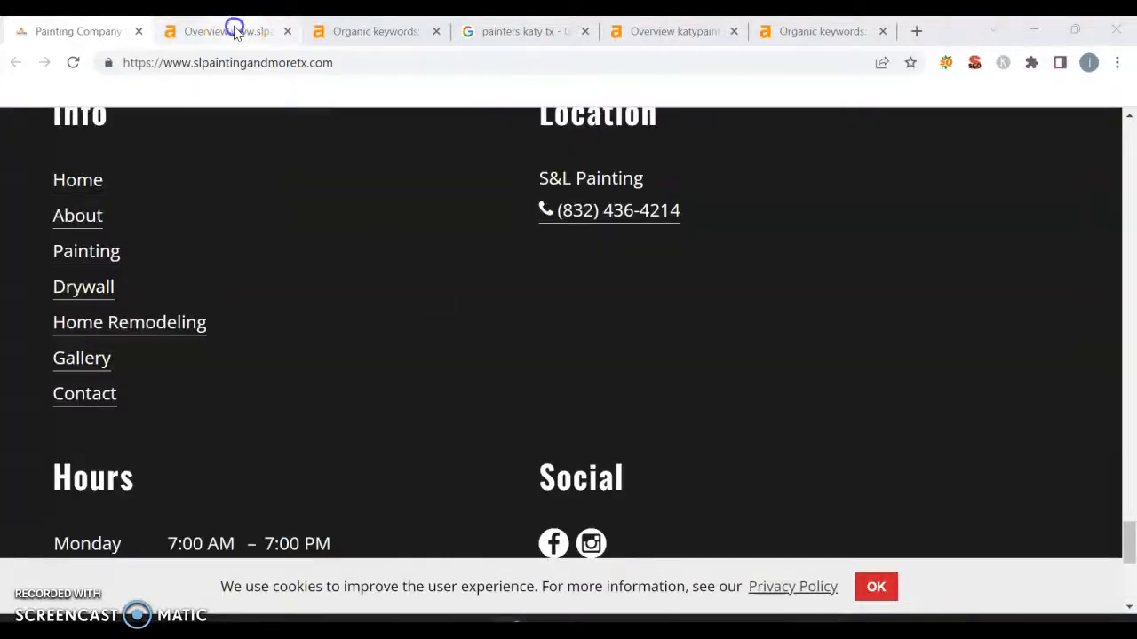
- Switch to Ahrefs to check slpaintingandmoretx.com's overview metrics and examine volumes, traffic and positions in its organic keywords report
{"action": "left_click", "coordinate": [236, 31]}
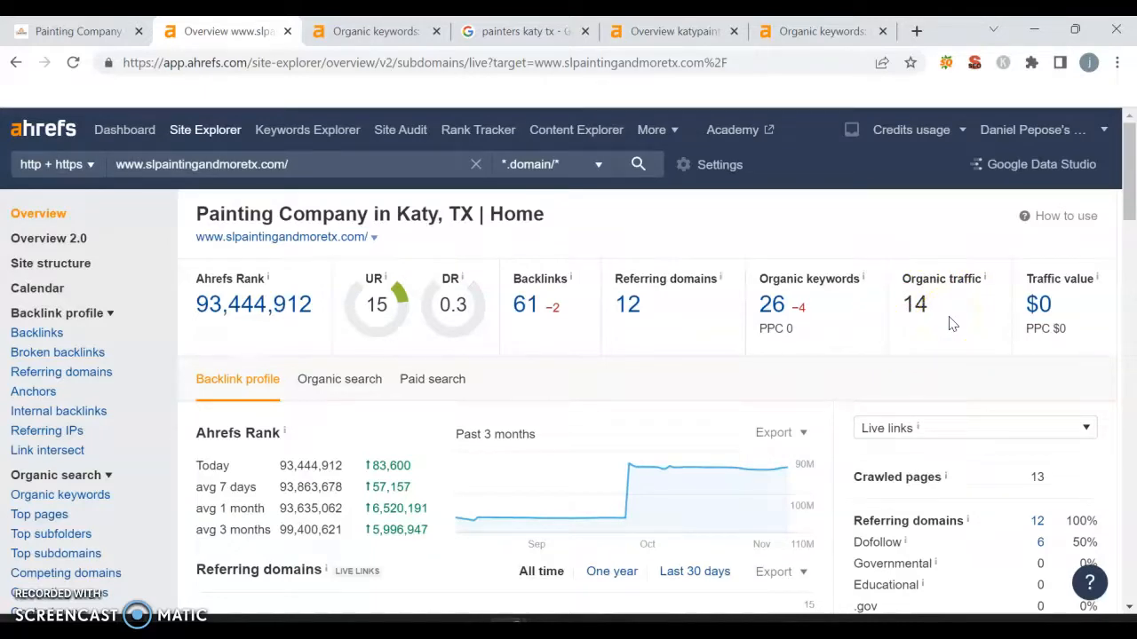
{"action": "left_click", "coordinate": [391, 31]}
{"action": "scroll", "coordinate": [457, 267], "scroll_direction": "down", "scroll_amount": 1}
{"action": "scroll", "coordinate": [450, 293], "scroll_direction": "down", "scroll_amount": 2}
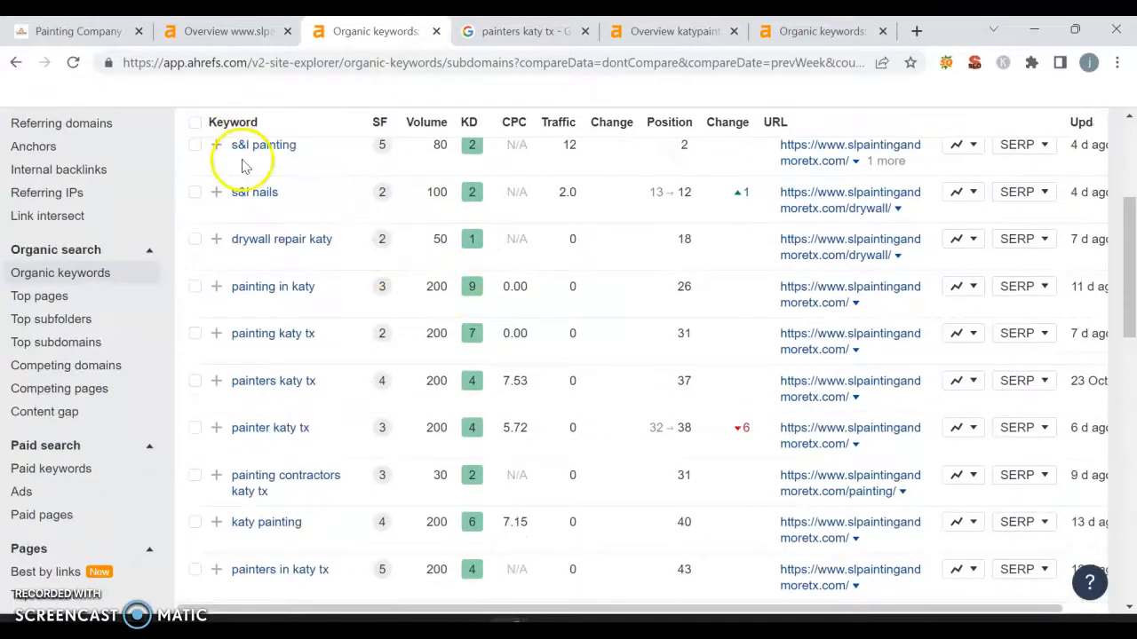
{"action": "scroll", "coordinate": [293, 213], "scroll_direction": "up", "scroll_amount": 1}
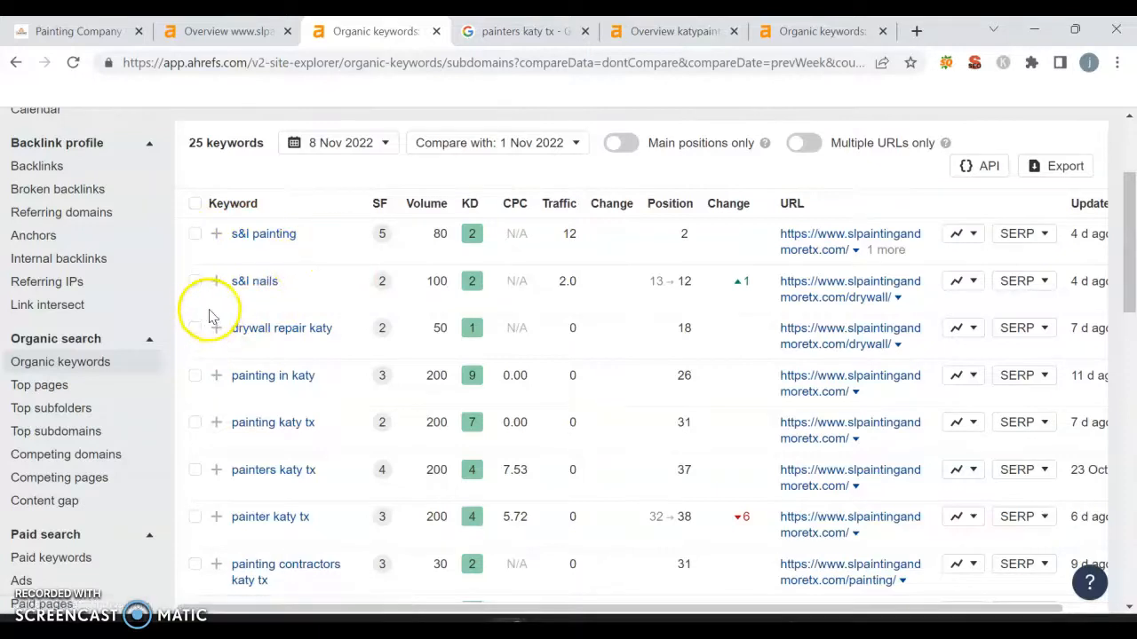
{"action": "scroll", "coordinate": [315, 308], "scroll_direction": "down", "scroll_amount": 1}
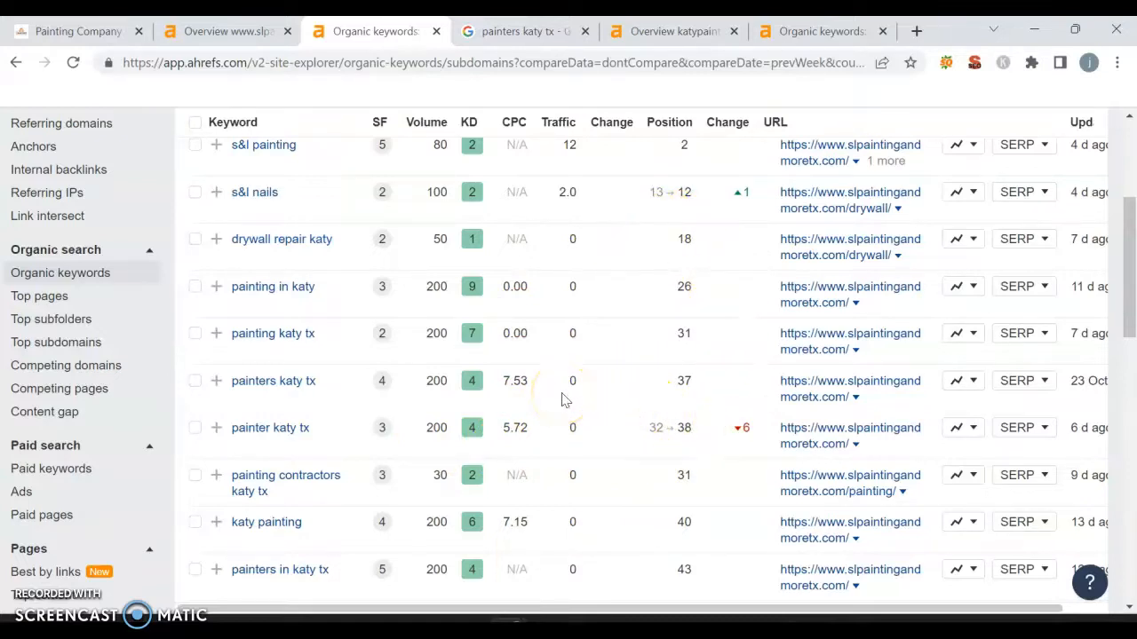
{"action": "scroll", "coordinate": [562, 399], "scroll_direction": "down", "scroll_amount": 2}
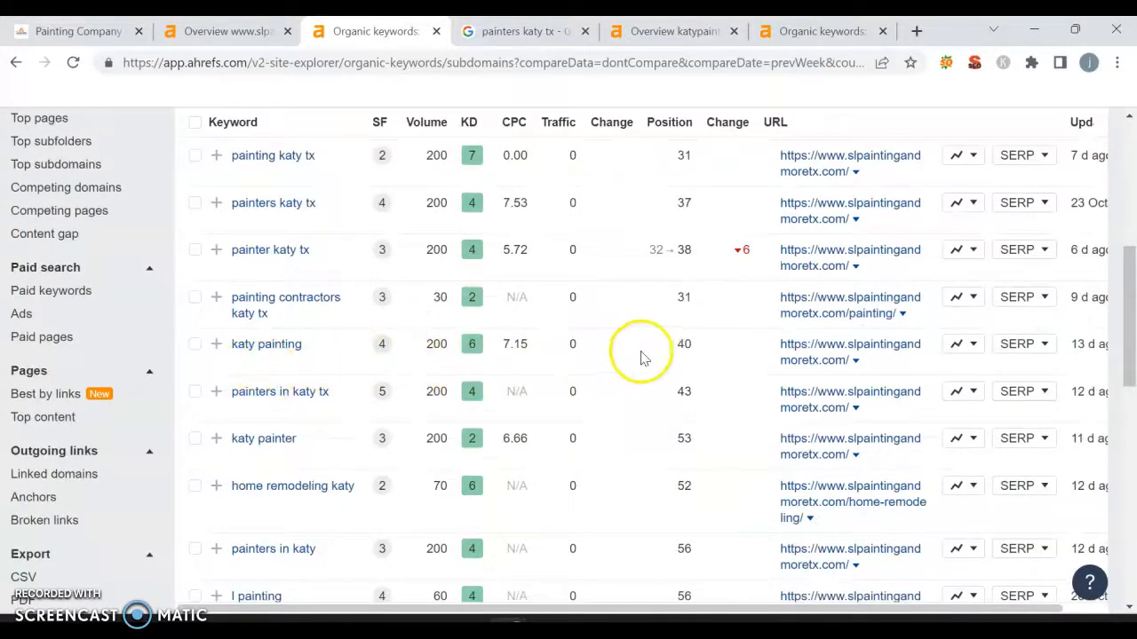
{"action": "scroll", "coordinate": [715, 373], "scroll_direction": "down", "scroll_amount": 2}
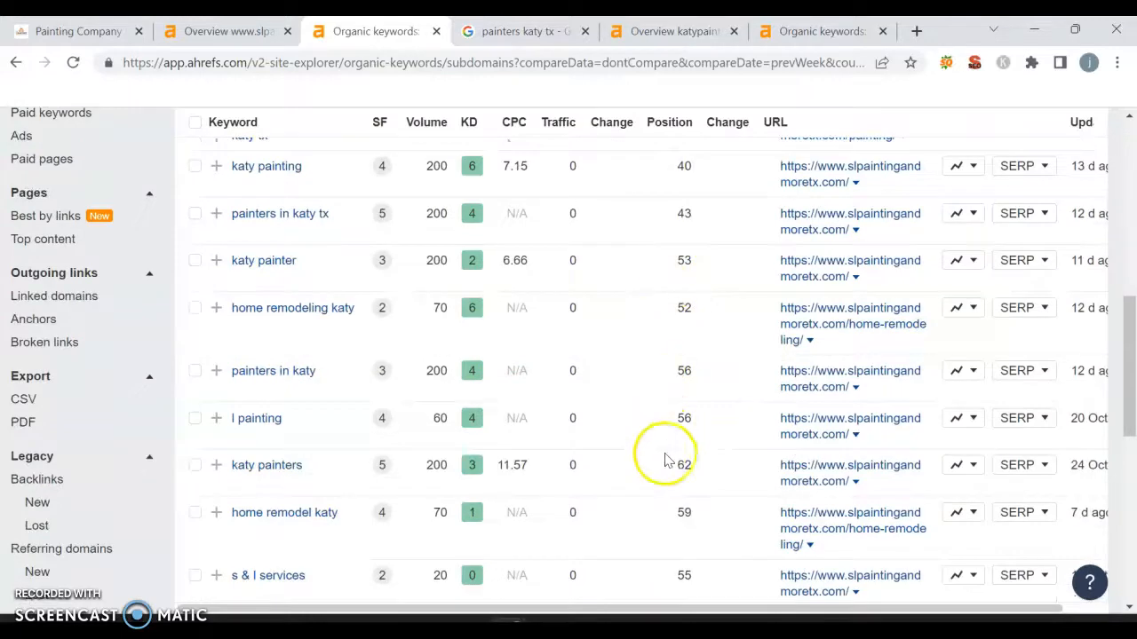
{"action": "scroll", "coordinate": [681, 516], "scroll_direction": "down", "scroll_amount": 1}
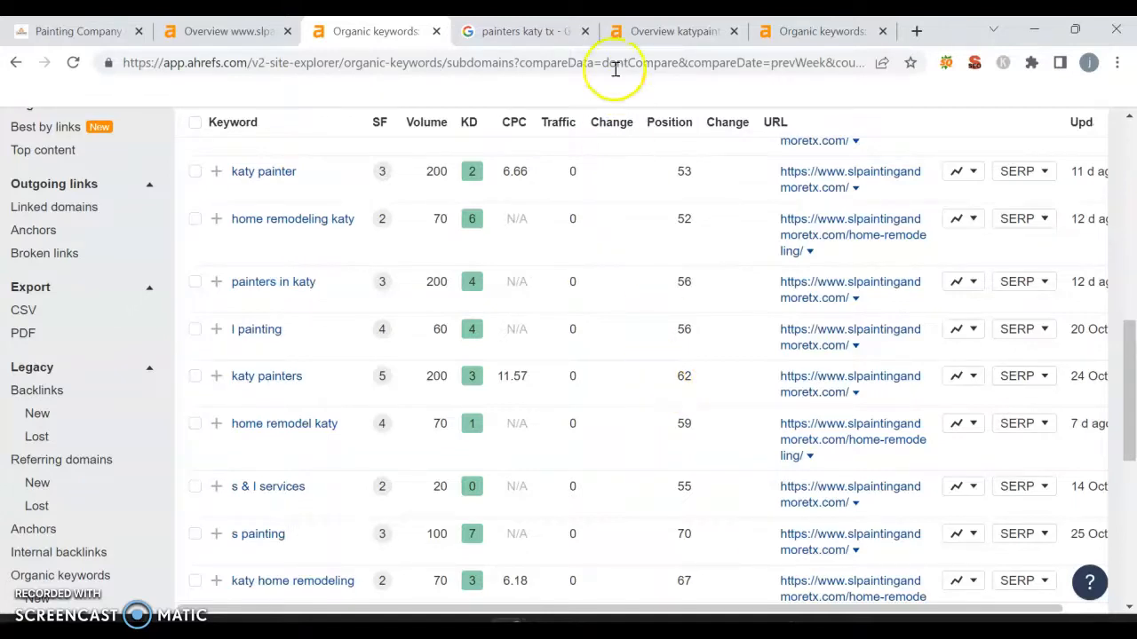
- Switch to the Google results for "painters katy tx" and go back up to the sponsored listings and ads
{"action": "left_click", "coordinate": [548, 31]}
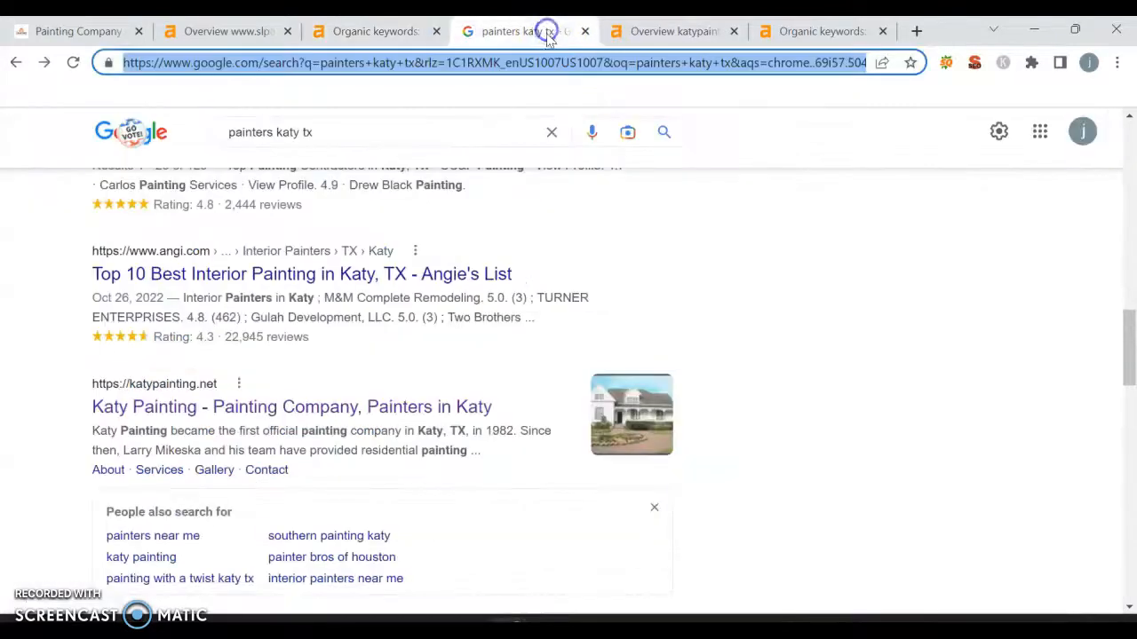
{"action": "left_click", "coordinate": [361, 133]}
{"action": "left_click", "coordinate": [818, 227]}
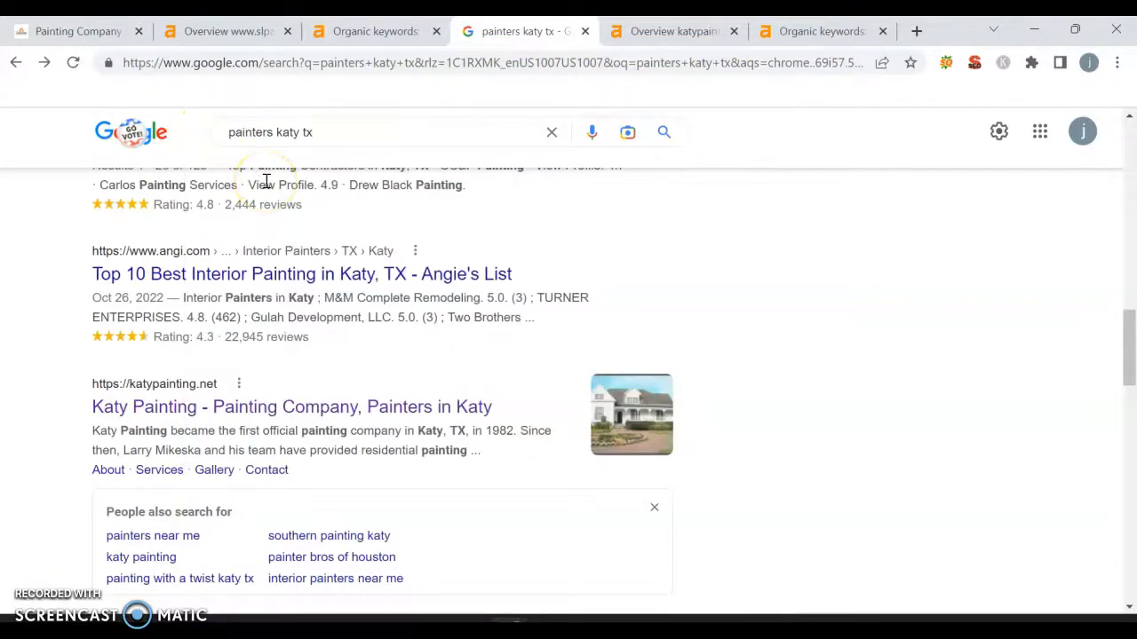
{"action": "scroll", "coordinate": [421, 177], "scroll_direction": "up", "scroll_amount": 15}
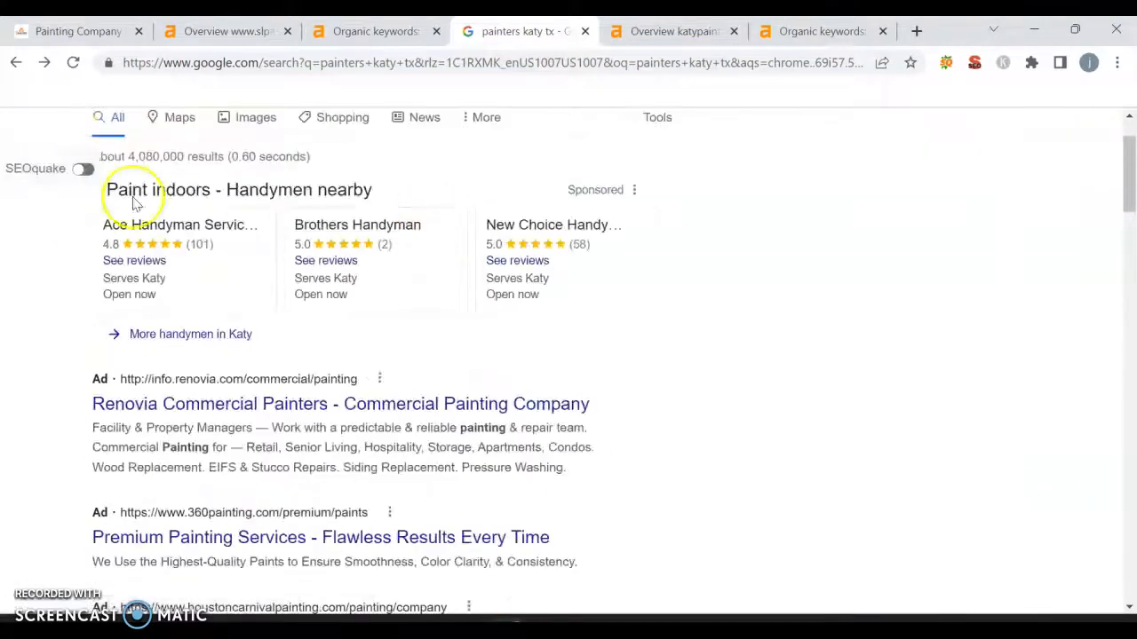
- Review the sponsored handymen, ads, local business listings and organic directory results for "painters katy tx", down to the Katy Painting result
{"action": "mouse_move", "coordinate": [203, 256]}
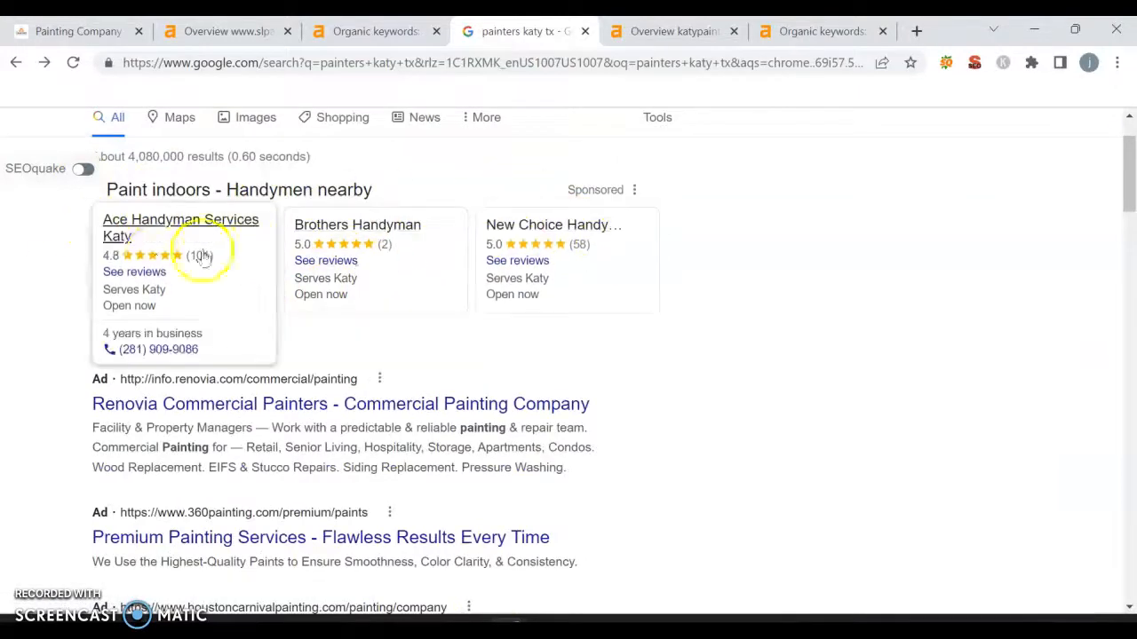
{"action": "scroll", "coordinate": [267, 355], "scroll_direction": "down", "scroll_amount": 3}
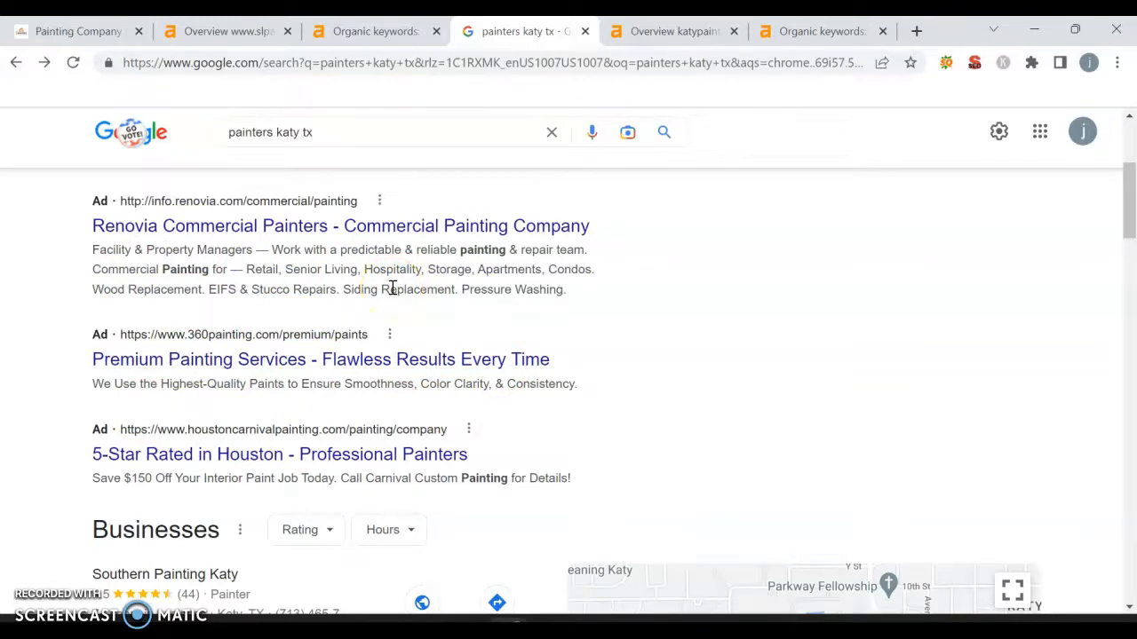
{"action": "scroll", "coordinate": [392, 288], "scroll_direction": "down", "scroll_amount": 3}
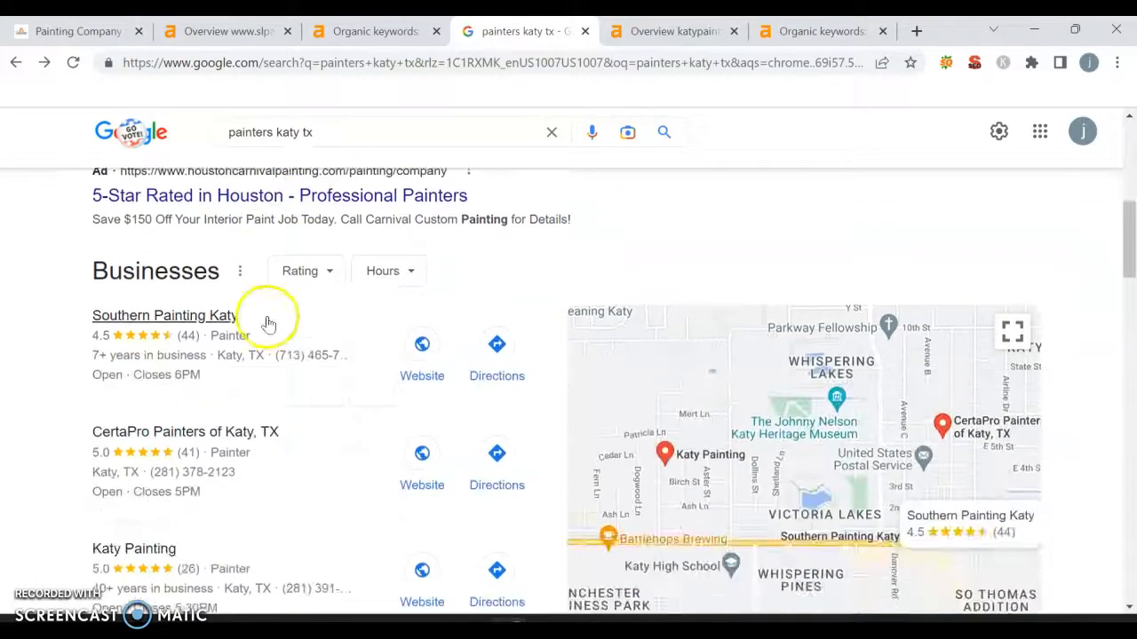
{"action": "scroll", "coordinate": [267, 400], "scroll_direction": "down", "scroll_amount": 1}
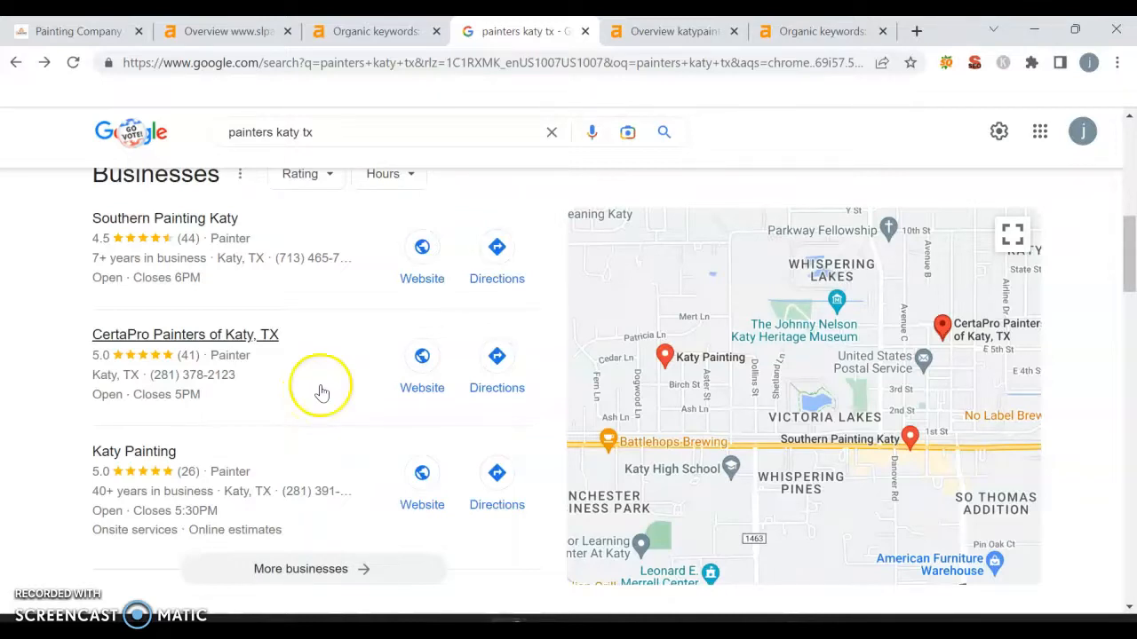
{"action": "scroll", "coordinate": [322, 393], "scroll_direction": "down", "scroll_amount": 4}
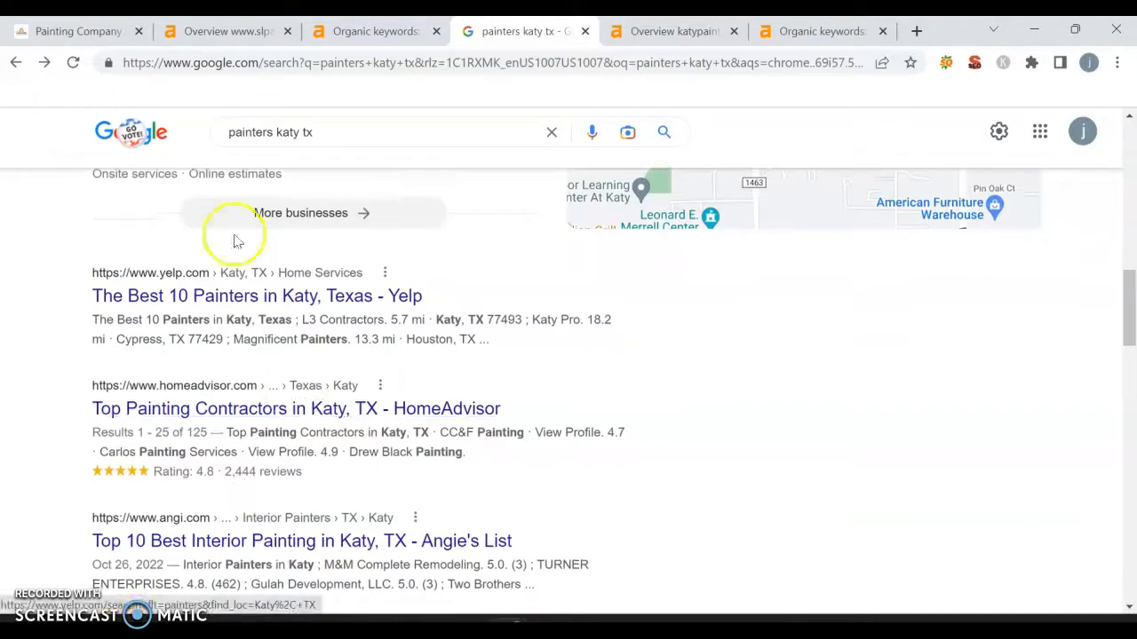
{"action": "scroll", "coordinate": [235, 240], "scroll_direction": "down", "scroll_amount": 1}
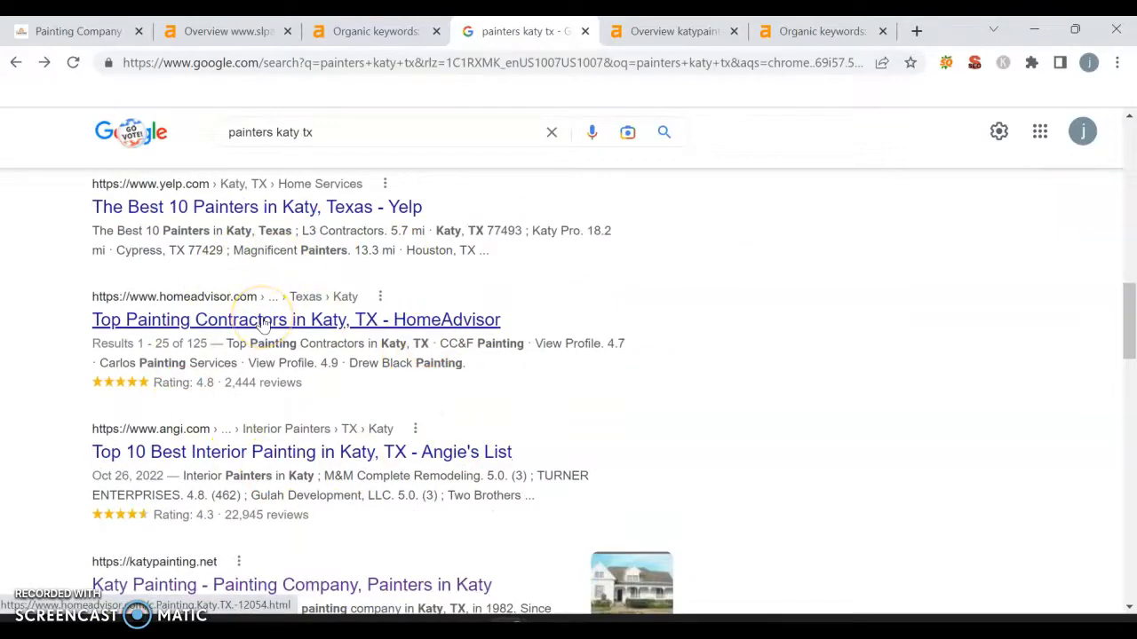
{"action": "scroll", "coordinate": [271, 364], "scroll_direction": "down", "scroll_amount": 2}
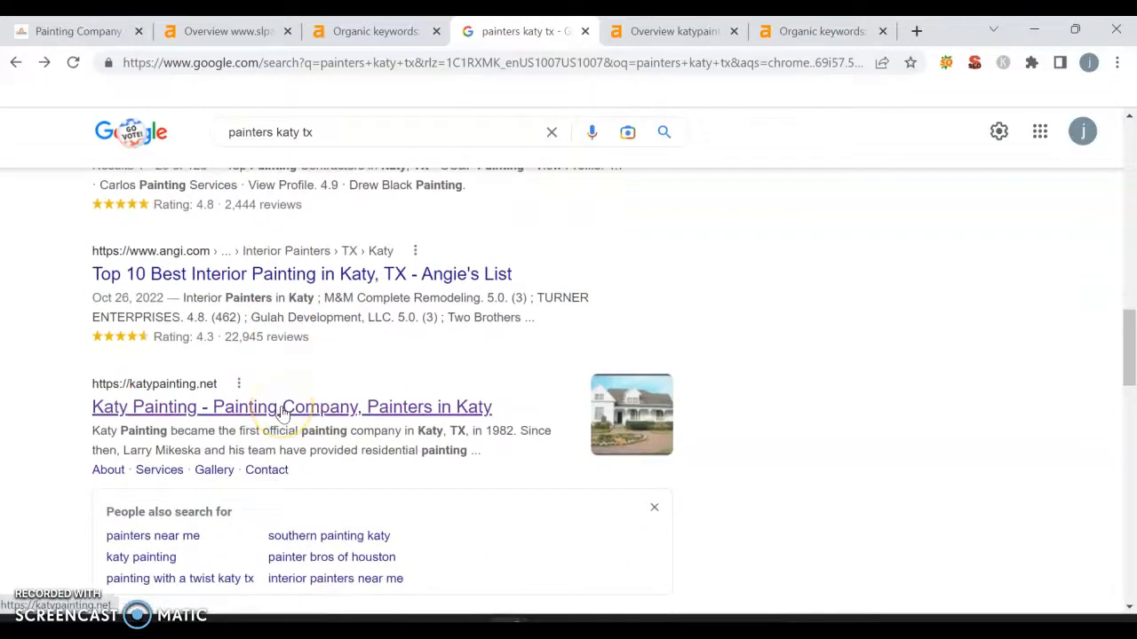
- Open the Katy Painting site from the organic results and read its homepage headline and "What to Expect When Hiring Katy Painting" sections
{"action": "left_click", "coordinate": [283, 414]}
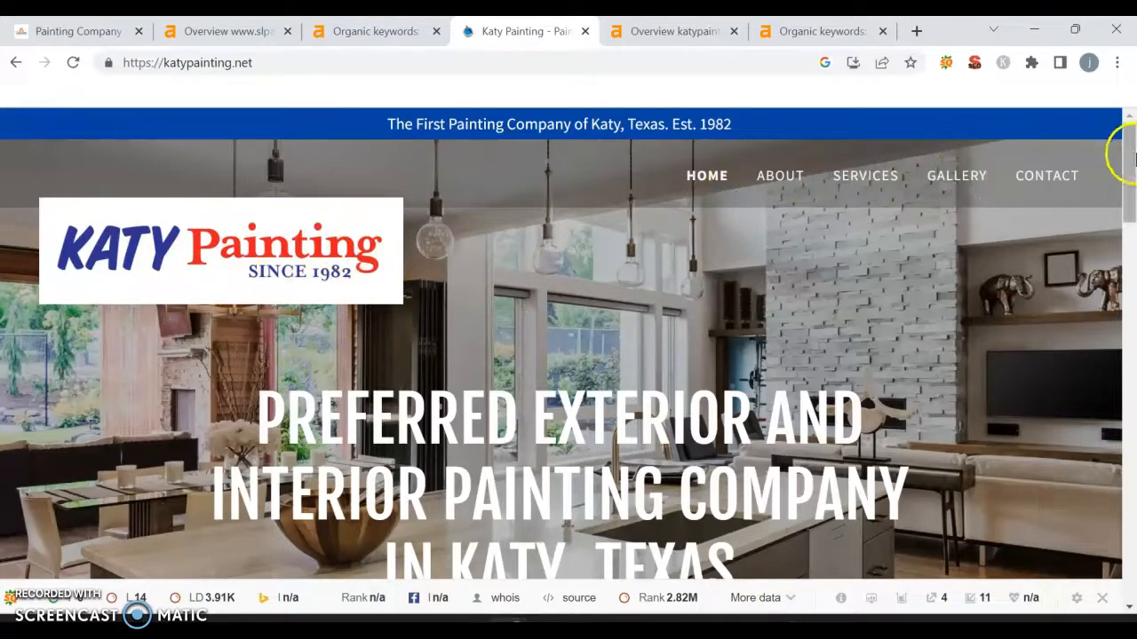
{"action": "scroll", "coordinate": [528, 257], "scroll_direction": "down", "scroll_amount": 1}
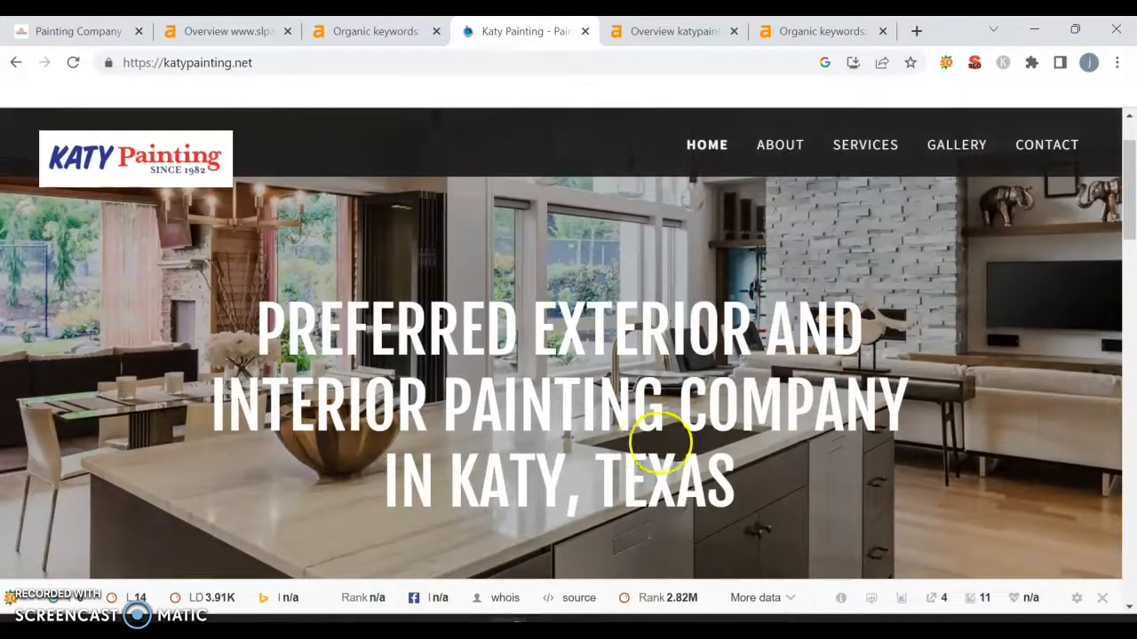
{"action": "scroll", "coordinate": [660, 442], "scroll_direction": "down", "scroll_amount": 1}
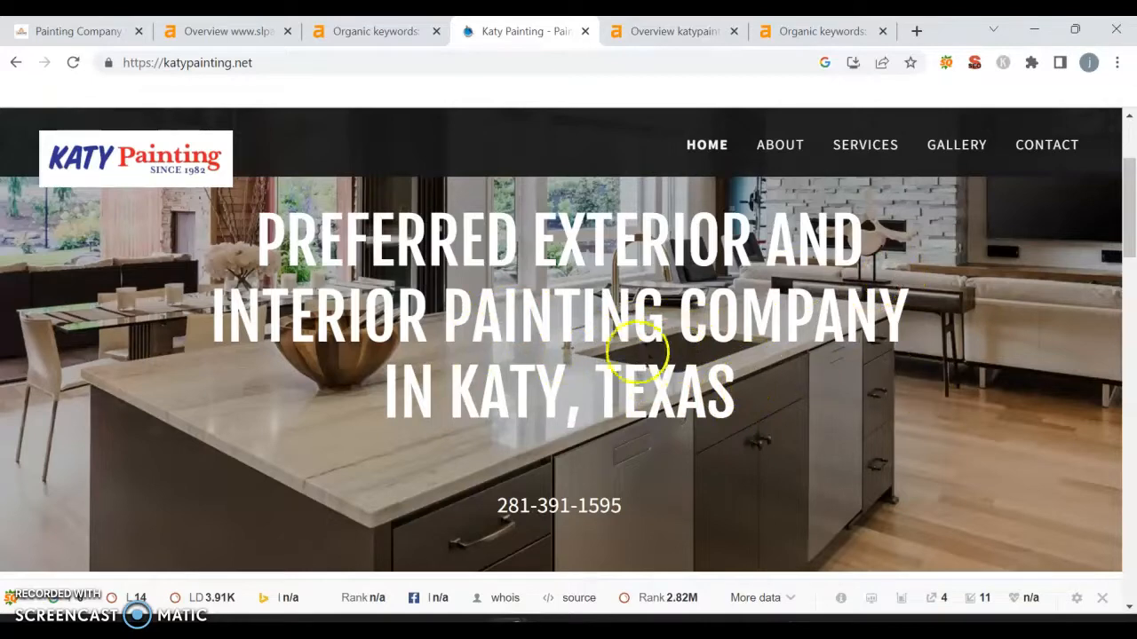
{"action": "scroll", "coordinate": [622, 337], "scroll_direction": "down", "scroll_amount": 2}
{"action": "scroll", "coordinate": [586, 343], "scroll_direction": "up", "scroll_amount": 1}
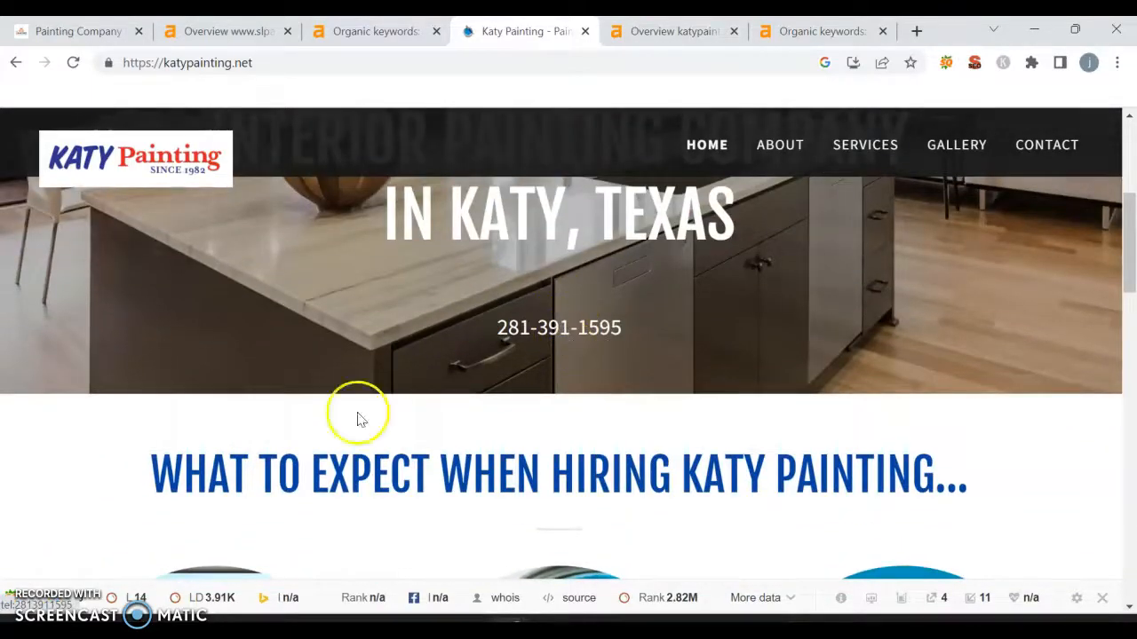
{"action": "scroll", "coordinate": [358, 419], "scroll_direction": "down", "scroll_amount": 5}
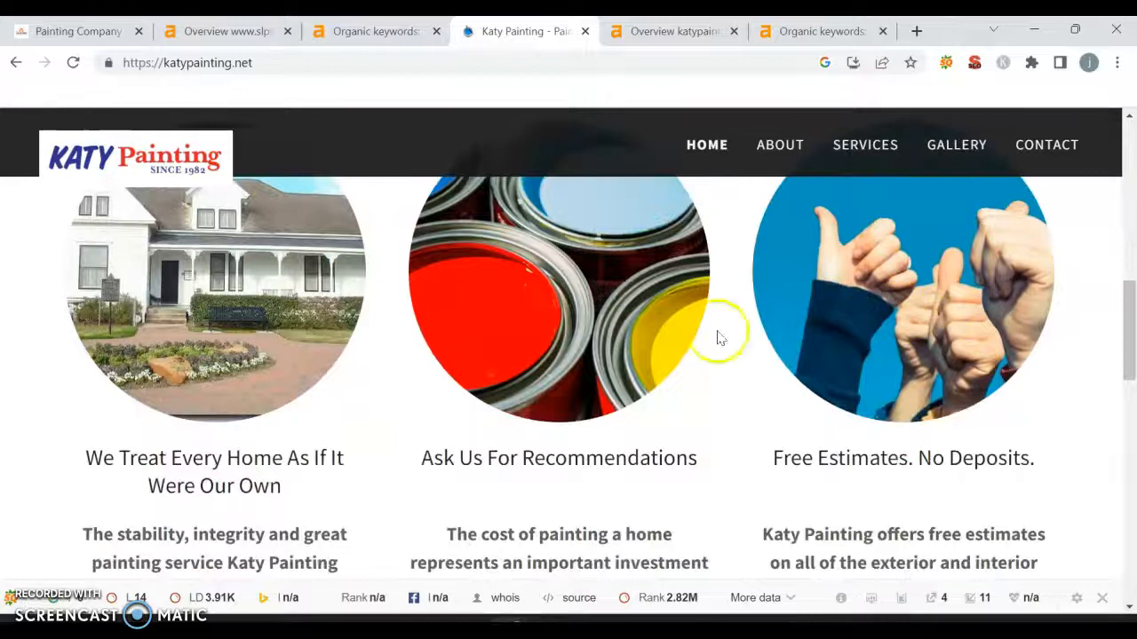
{"action": "scroll", "coordinate": [218, 380], "scroll_direction": "down", "scroll_amount": 1}
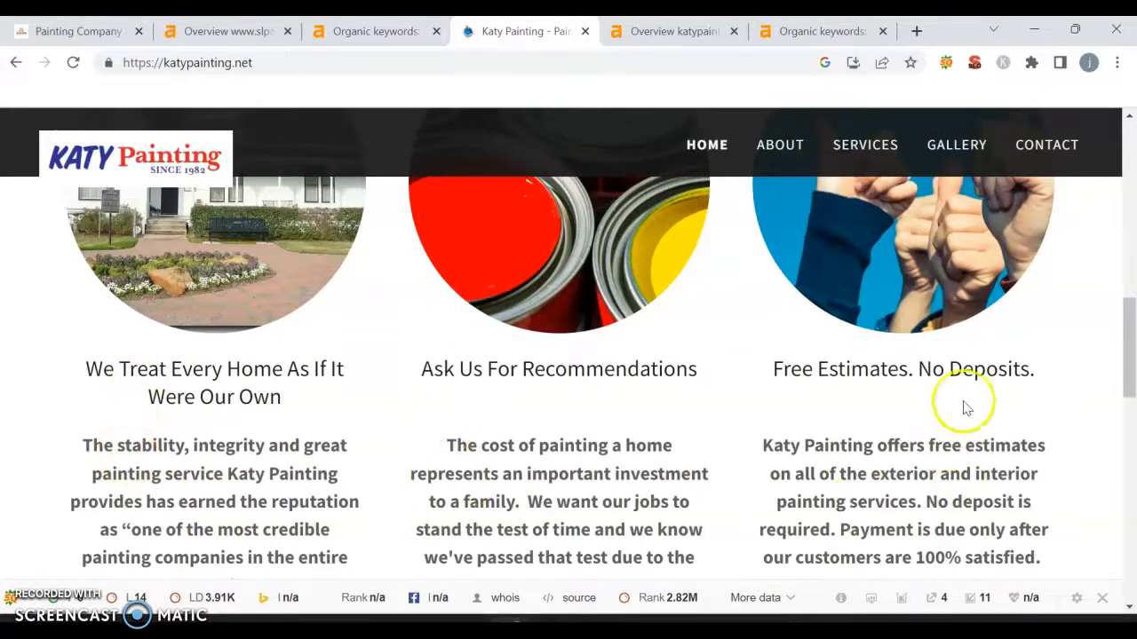
{"action": "scroll", "coordinate": [965, 401], "scroll_direction": "down", "scroll_amount": 2}
{"action": "scroll", "coordinate": [254, 325], "scroll_direction": "up", "scroll_amount": 6}
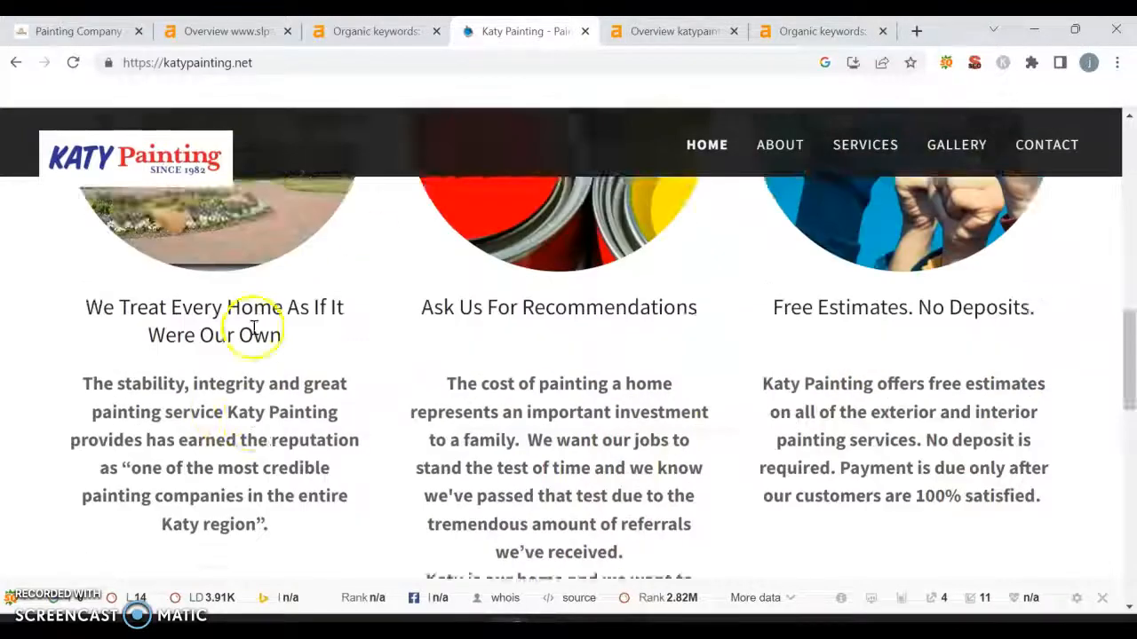
{"action": "scroll", "coordinate": [588, 360], "scroll_direction": "down", "scroll_amount": 4}
{"action": "scroll", "coordinate": [589, 360], "scroll_direction": "down", "scroll_amount": 8}
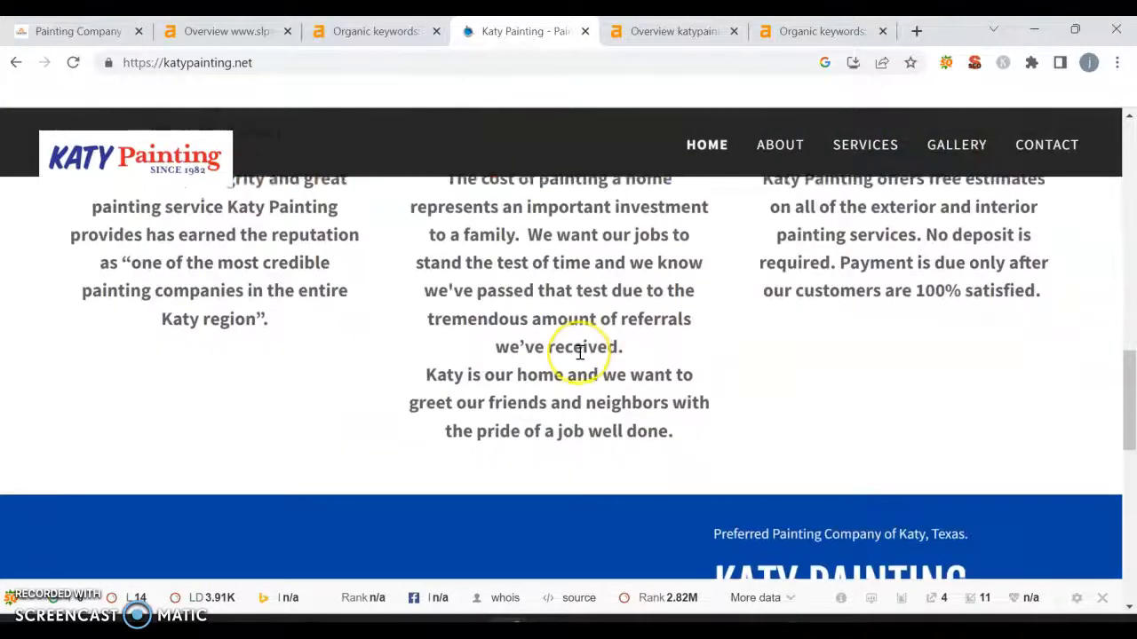
- Read the homepage's company history blurb and check the contact details and social links in the footer
{"action": "scroll", "coordinate": [654, 403], "scroll_direction": "up", "scroll_amount": 3}
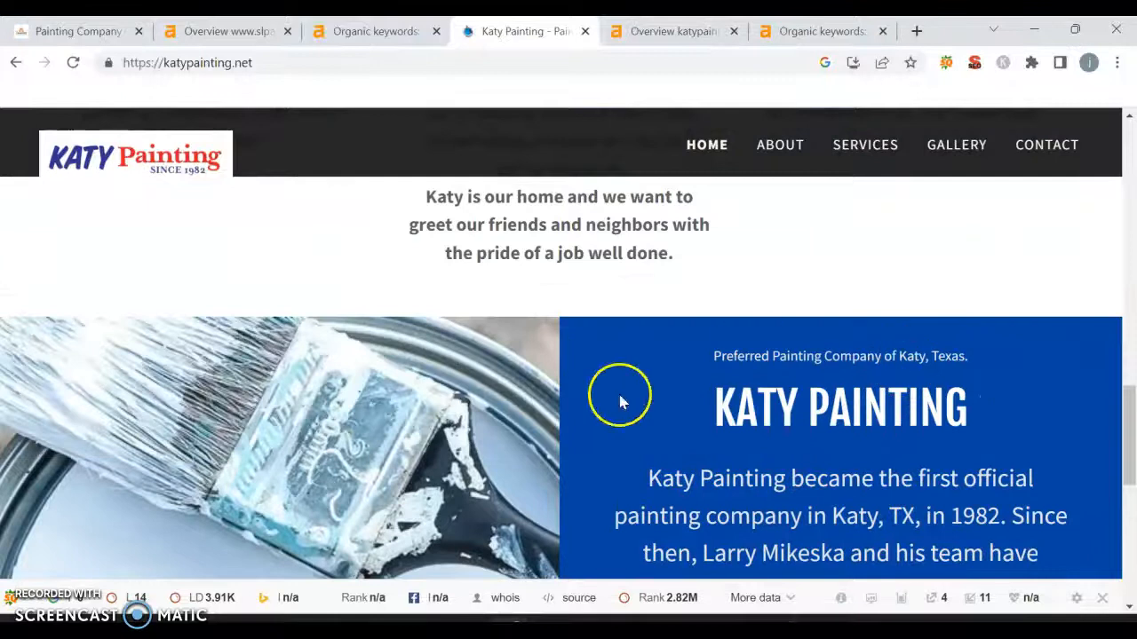
{"action": "scroll", "coordinate": [675, 426], "scroll_direction": "down", "scroll_amount": 3}
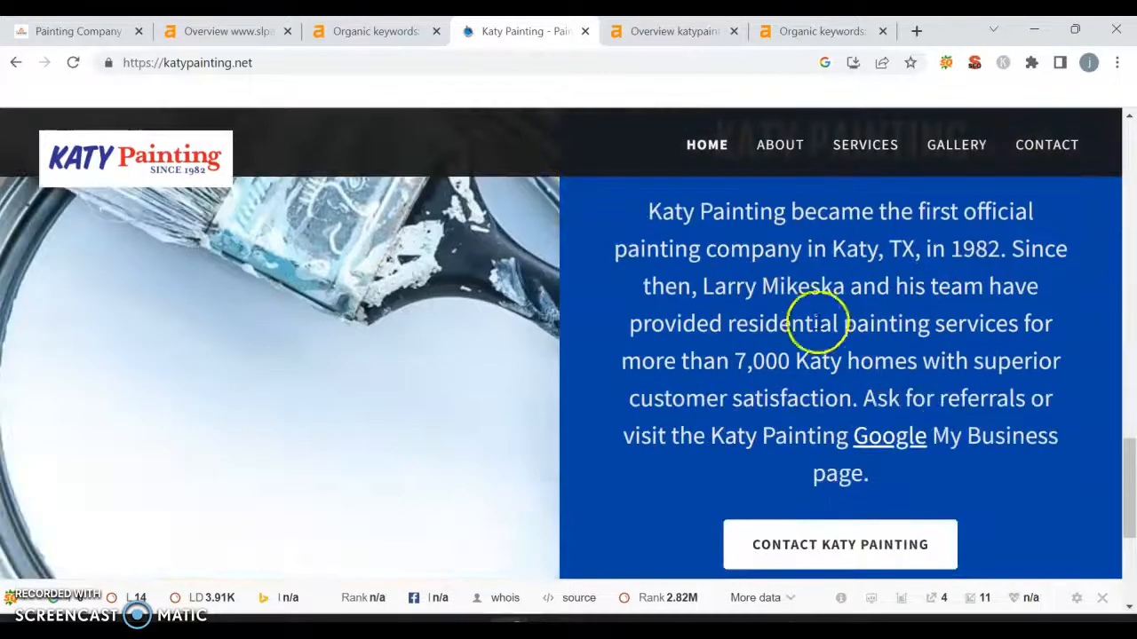
{"action": "scroll", "coordinate": [722, 424], "scroll_direction": "down", "scroll_amount": 3}
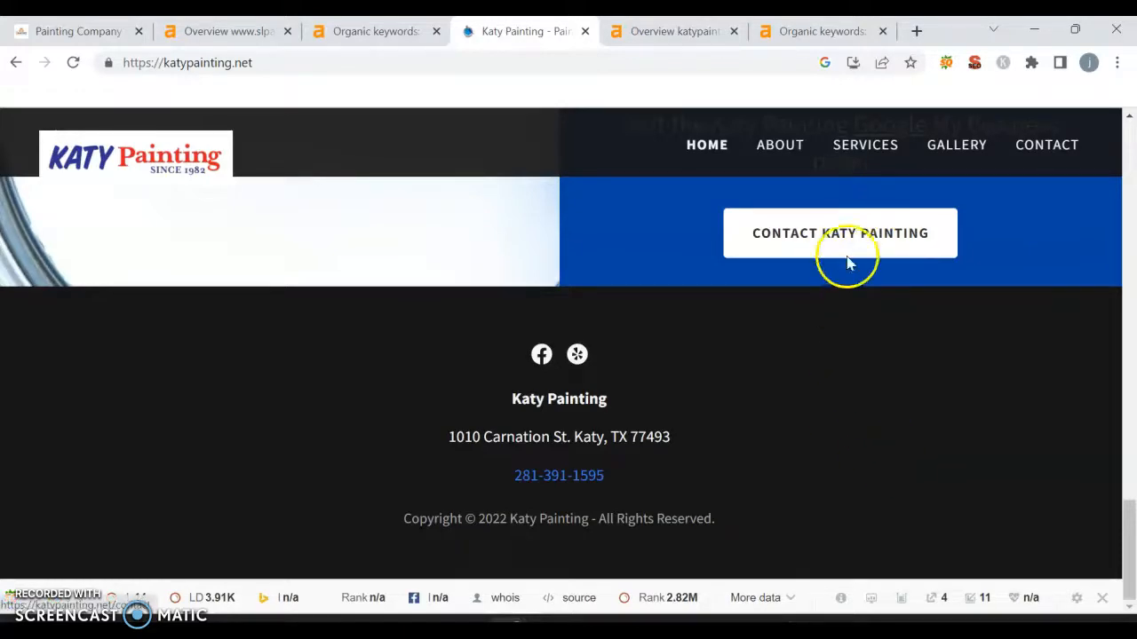
- Skim the Katy Painting homepage once more to judge its amount of content, finishing at the page header
{"action": "scroll", "coordinate": [841, 568], "scroll_direction": "up", "scroll_amount": 5}
{"action": "scroll", "coordinate": [774, 546], "scroll_direction": "up", "scroll_amount": 5}
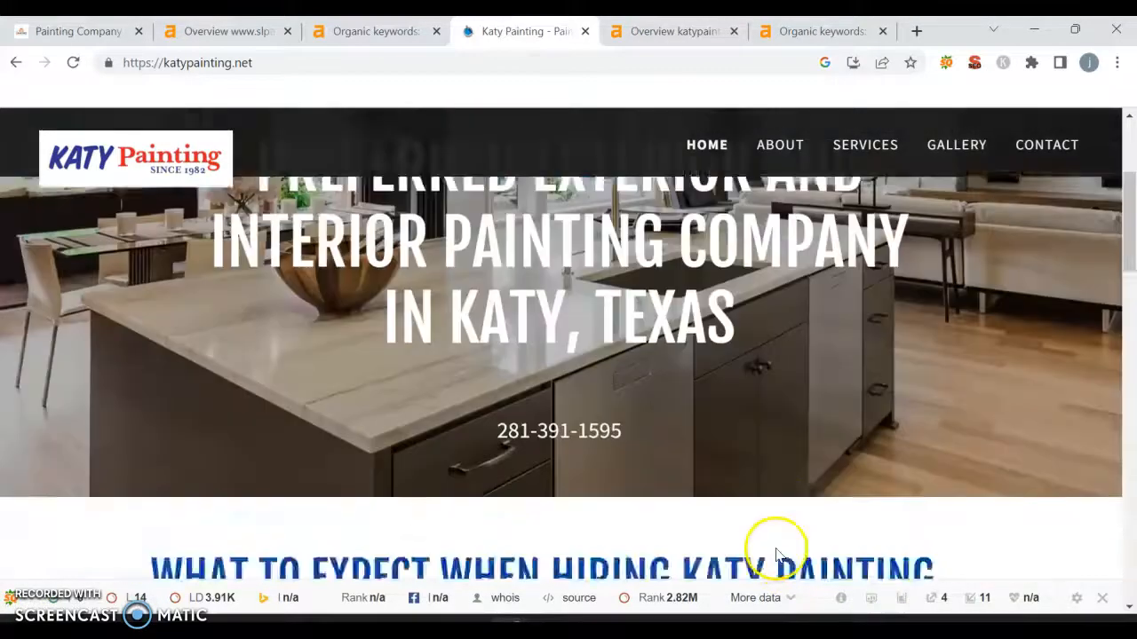
{"action": "scroll", "coordinate": [755, 497], "scroll_direction": "down", "scroll_amount": 5}
{"action": "scroll", "coordinate": [727, 457], "scroll_direction": "down", "scroll_amount": 10}
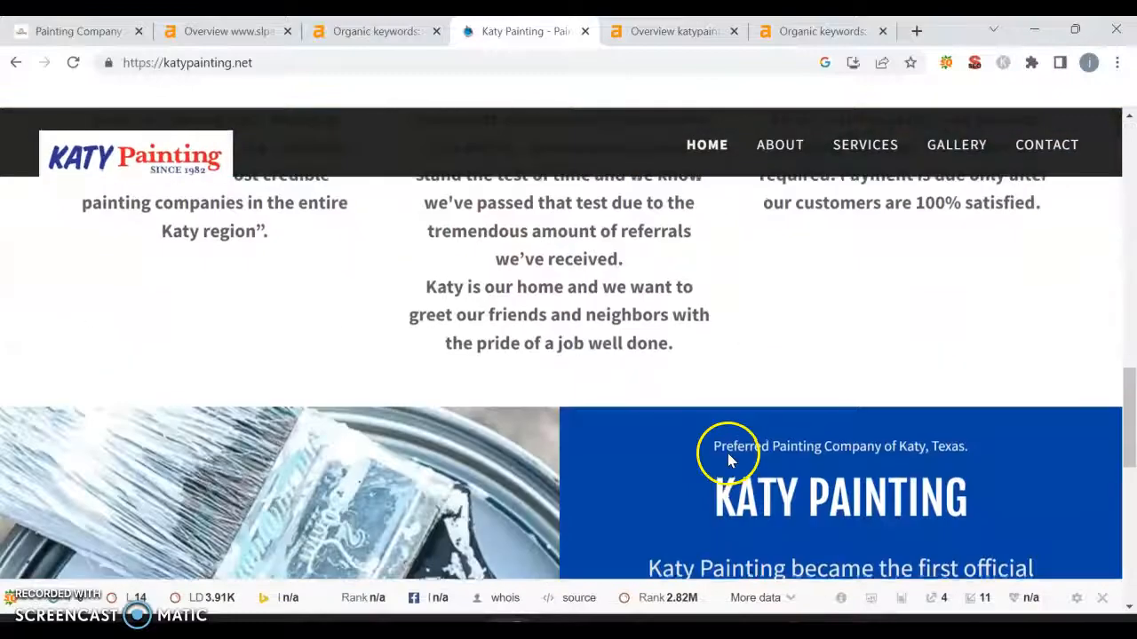
{"action": "scroll", "coordinate": [727, 460], "scroll_direction": "up", "scroll_amount": 15}
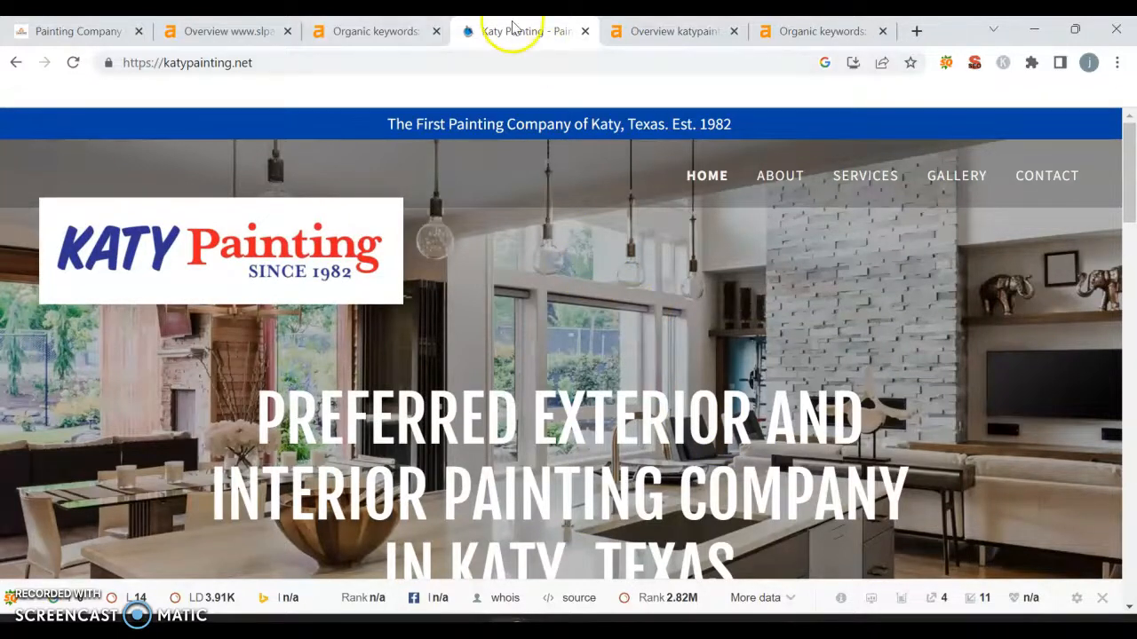
- Switch to Ahrefs to check katypainting.net's overview metrics and examine the top-ranking terms in its organic keywords report
{"action": "left_click", "coordinate": [685, 31]}
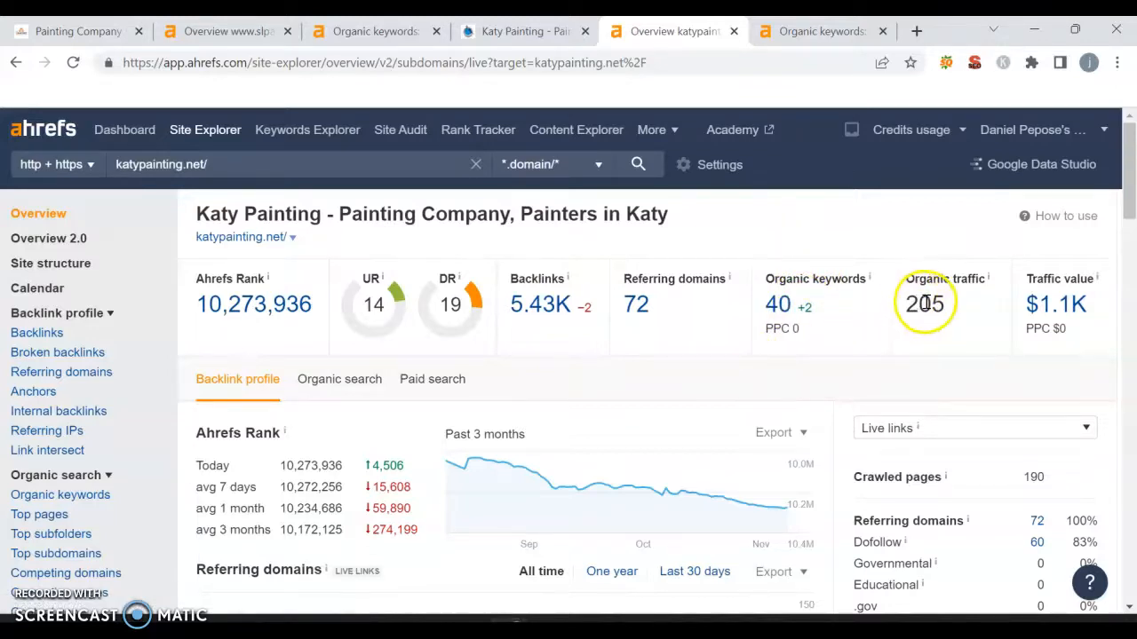
{"action": "left_click", "coordinate": [785, 36]}
{"action": "scroll", "coordinate": [656, 413], "scroll_direction": "down", "scroll_amount": 1}
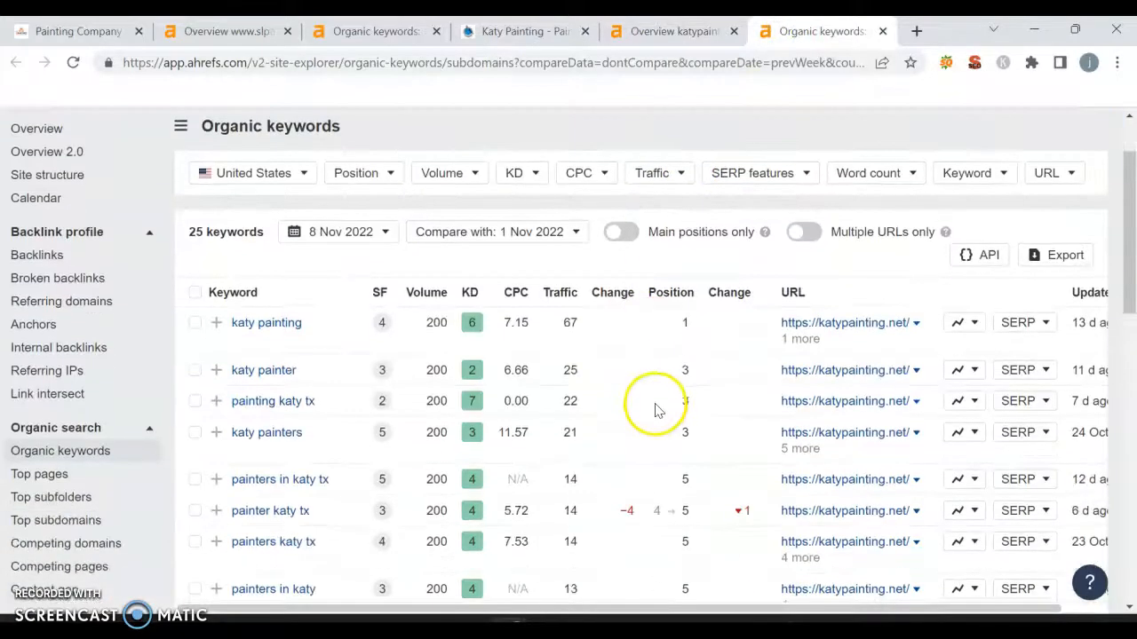
{"action": "scroll", "coordinate": [656, 411], "scroll_direction": "down", "scroll_amount": 1}
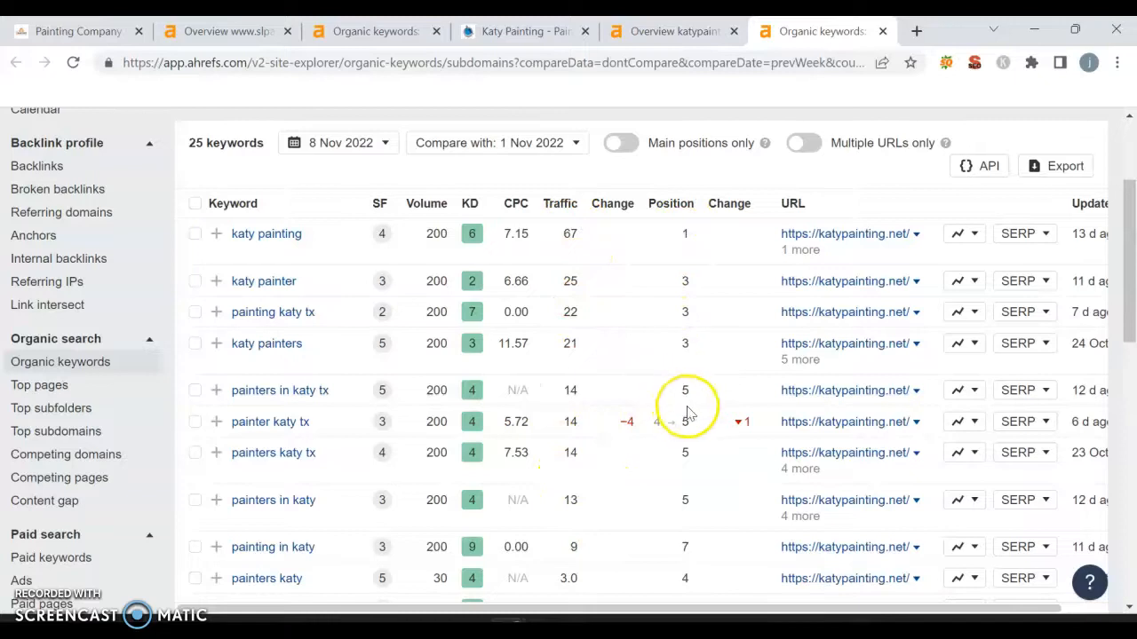
{"action": "scroll", "coordinate": [687, 413], "scroll_direction": "down", "scroll_amount": 3}
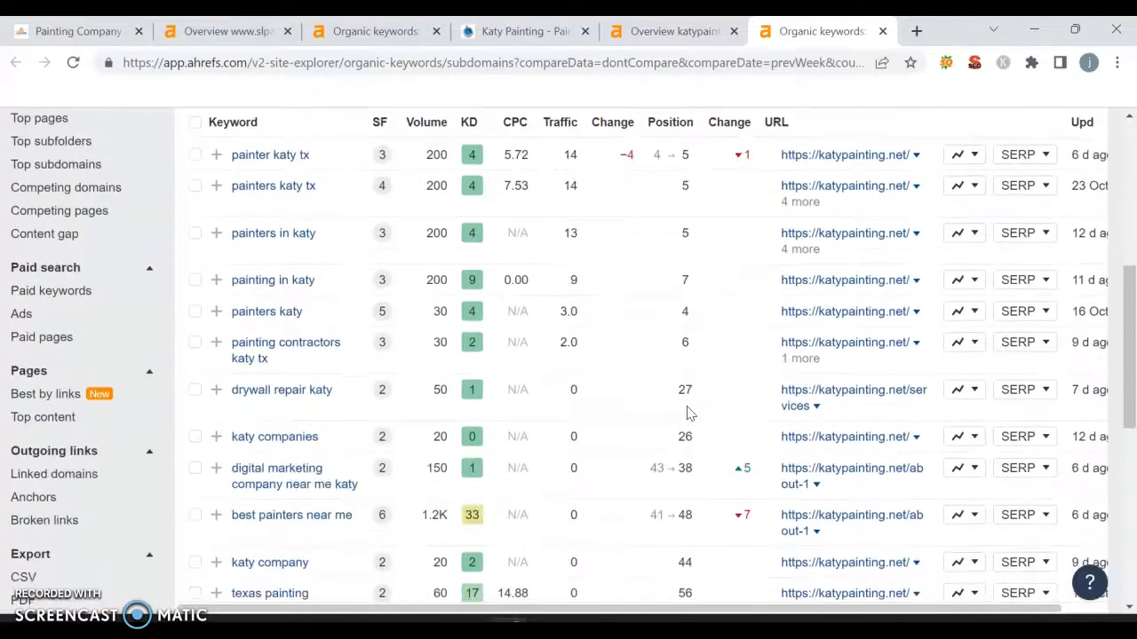
- Compare katypainting.net's traffic-driving Katy keywords with its lower-ranking keywords that bring no traffic
{"action": "scroll", "coordinate": [687, 413], "scroll_direction": "up", "scroll_amount": 1}
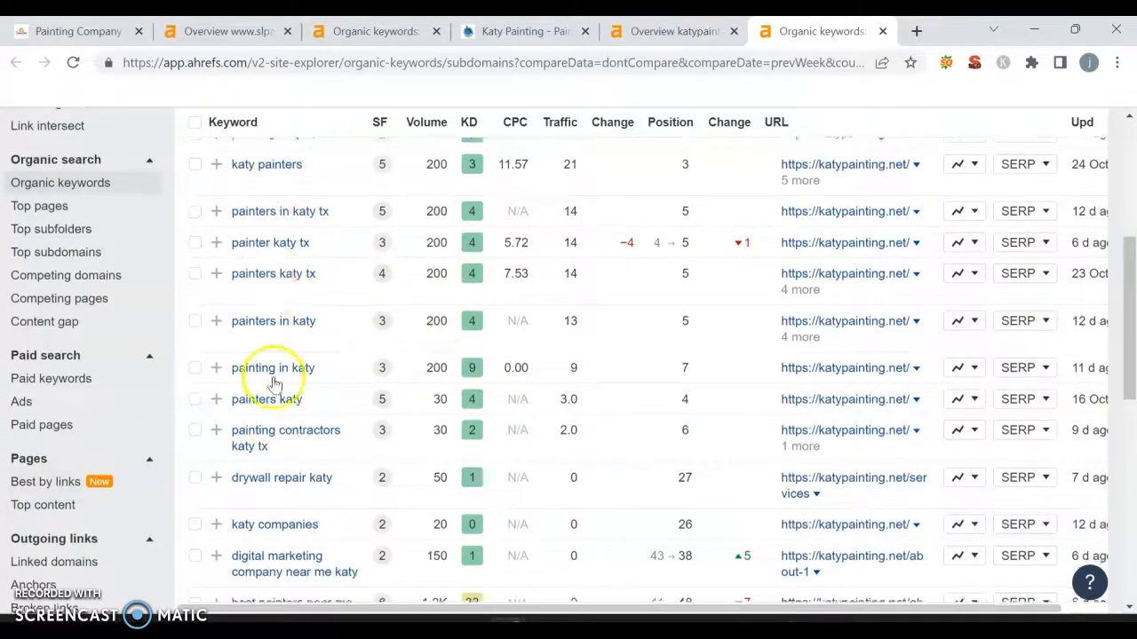
{"action": "scroll", "coordinate": [258, 373], "scroll_direction": "down", "scroll_amount": 2}
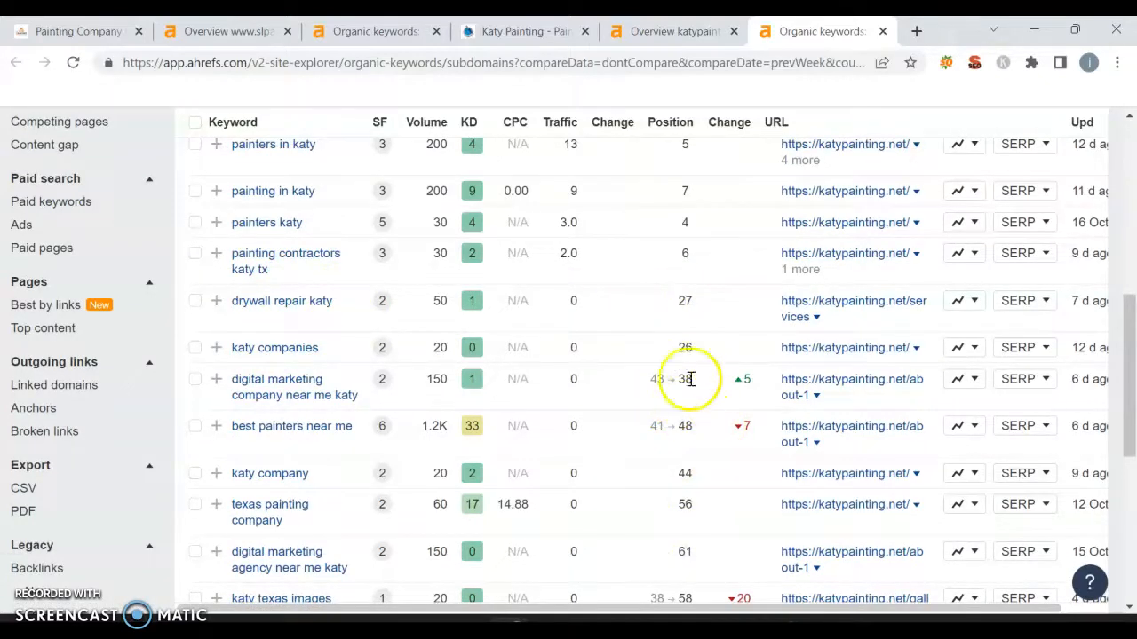
{"action": "scroll", "coordinate": [701, 487], "scroll_direction": "down", "scroll_amount": 2}
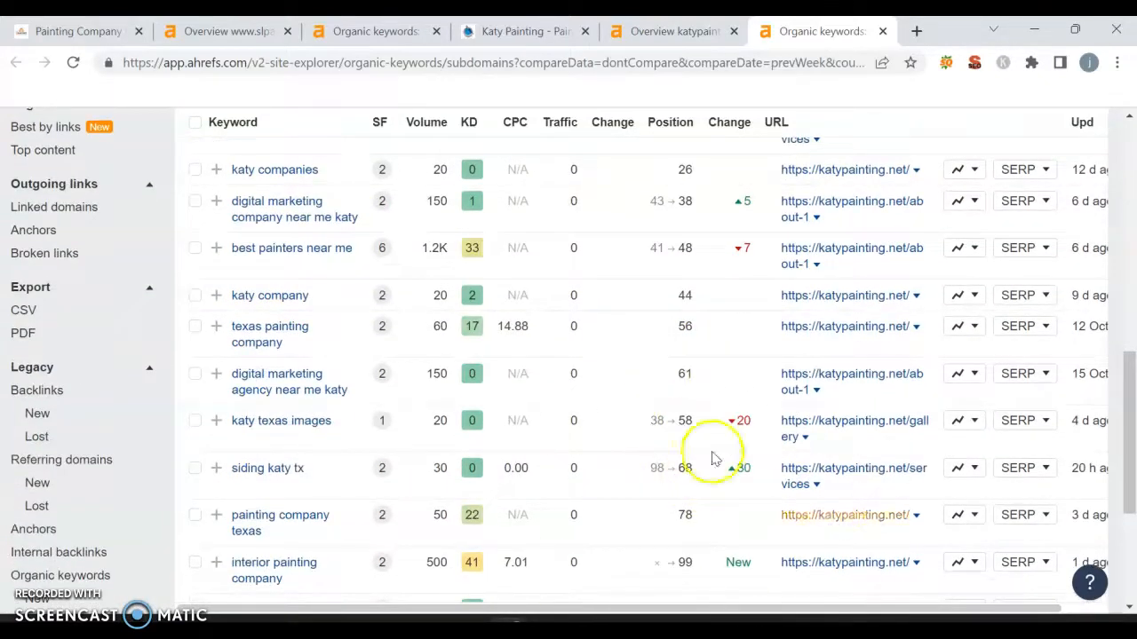
{"action": "scroll", "coordinate": [268, 538], "scroll_direction": "up", "scroll_amount": 10}
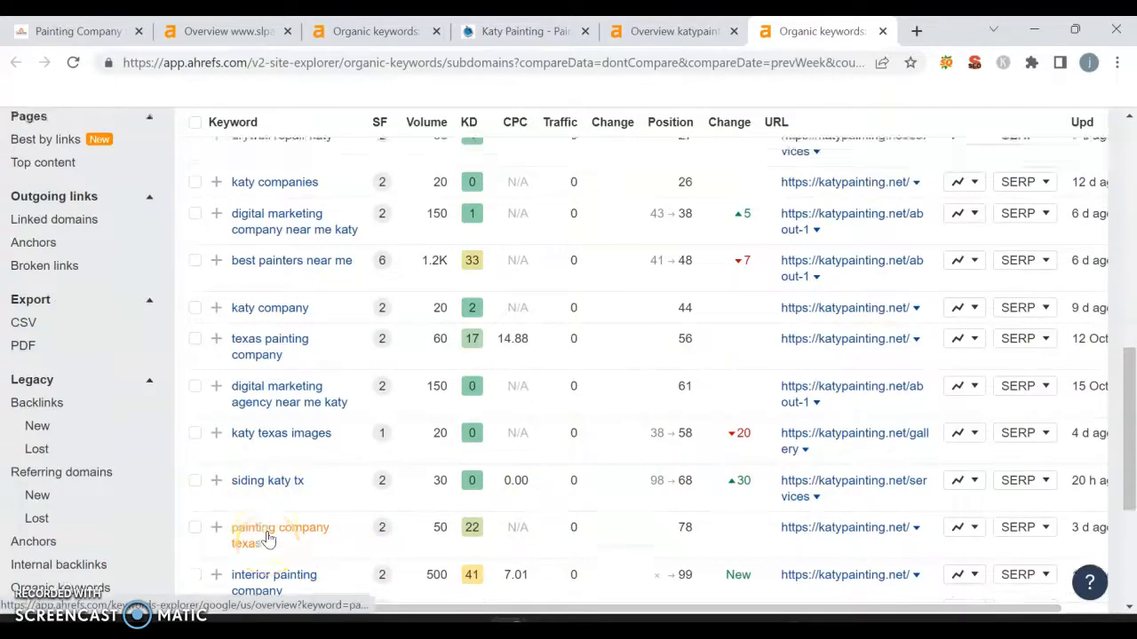
{"action": "scroll", "coordinate": [266, 533], "scroll_direction": "down", "scroll_amount": 2}
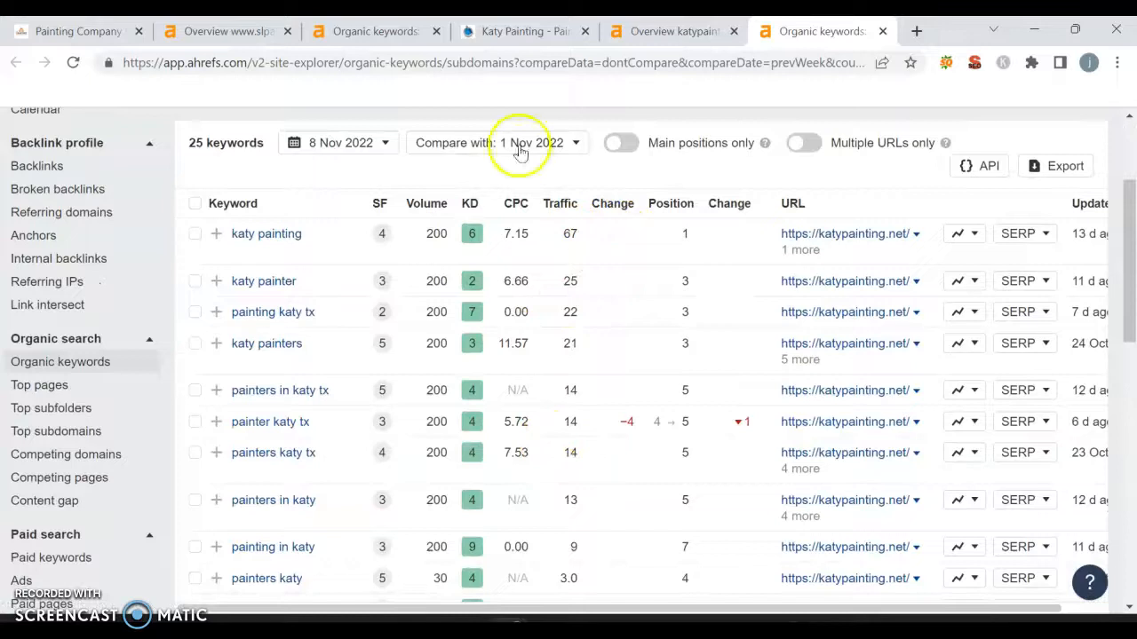
- Return to the Ahrefs overview of slpaintingandmoretx.com to compare its metrics with the competitor's
{"action": "left_click", "coordinate": [229, 31]}
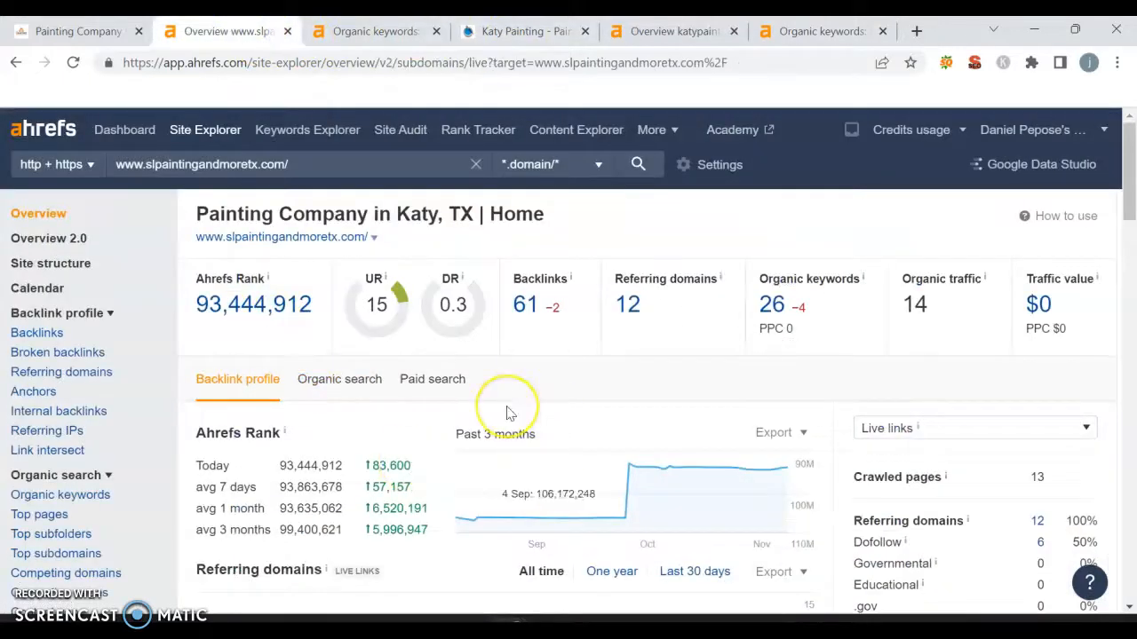